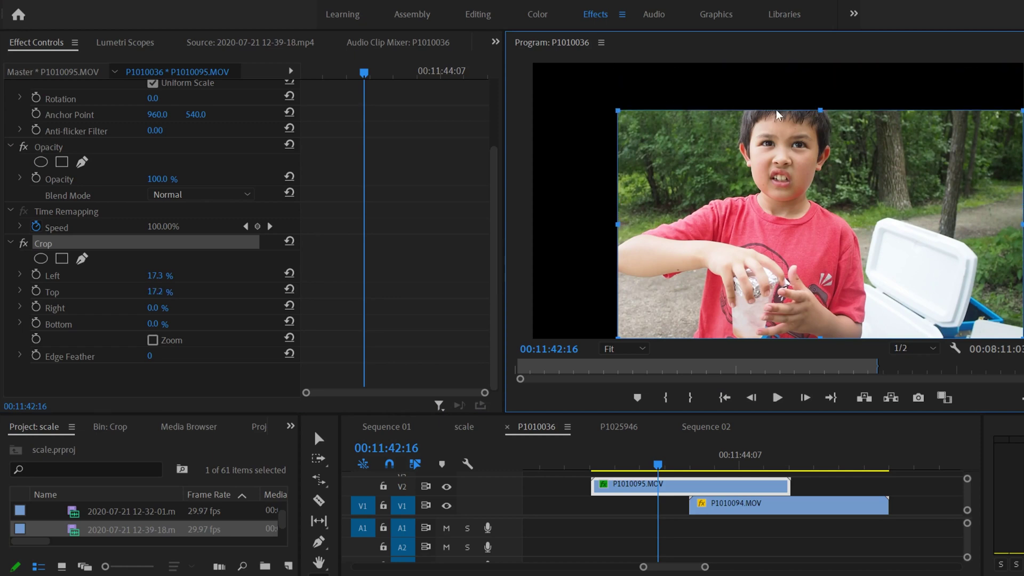
Trim P1010095.MOV's right edge in to 26.7 %, keeping the 17.3 % left and 17.2 % top crop
{"action": "left_click_drag", "start_coordinate": [1021, 222], "coordinate": [892, 217]}
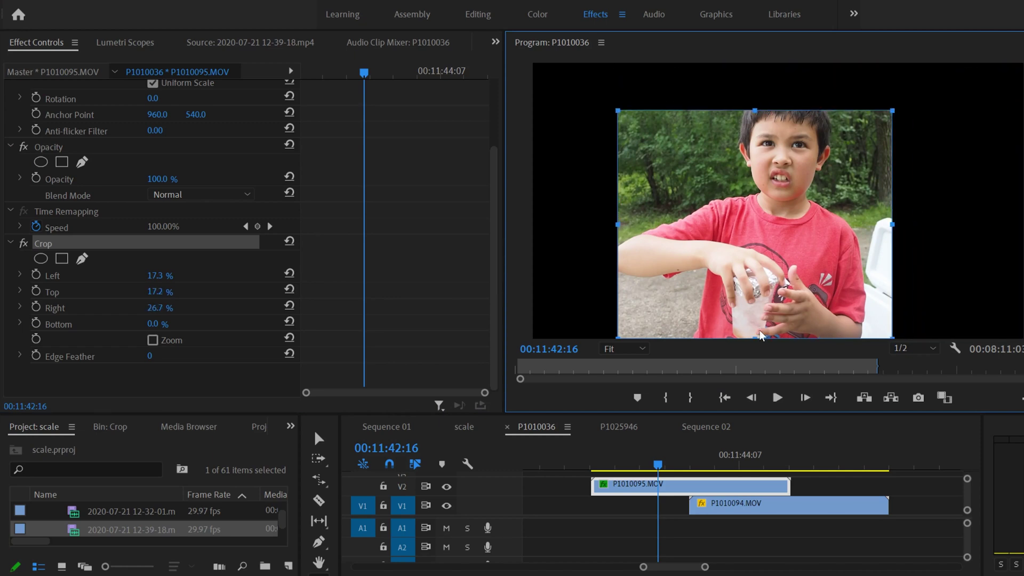
Crop the bedroom photo to about 880x744 px around the seated girl and commit it
{"action": "left_click_drag", "start_coordinate": [756, 336], "coordinate": [756, 306]}
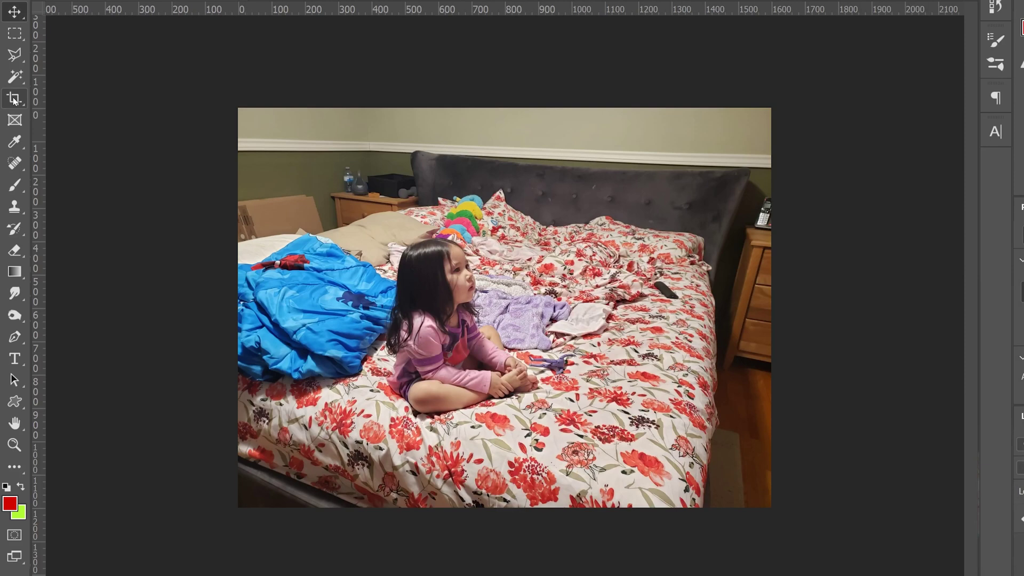
{"action": "left_click", "coordinate": [13, 98]}
{"action": "left_click_drag", "start_coordinate": [257, 126], "coordinate": [276, 152]}
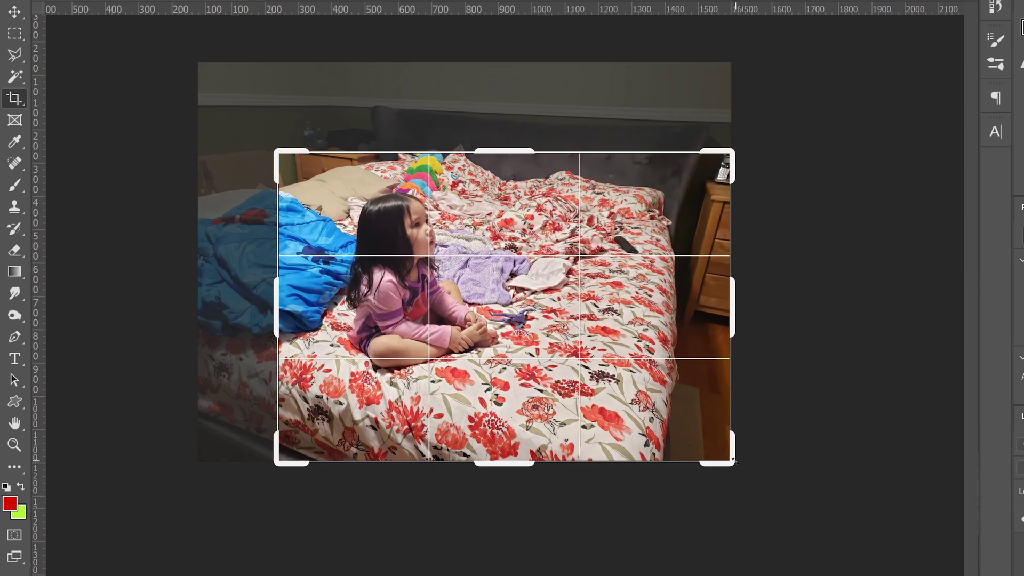
{"action": "left_click_drag", "start_coordinate": [733, 462], "coordinate": [649, 429]}
{"action": "key", "text": "Return"}
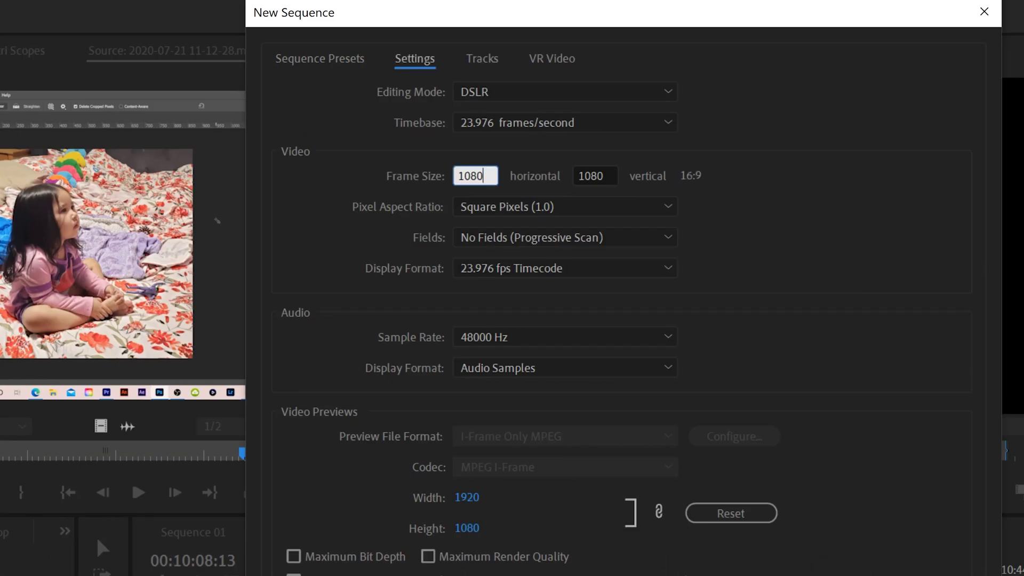
Set the sequence frame size to 1920, then crop the clip 31 % left and 22 % right
{"action": "key", "text": "ctrl+a"}
{"action": "type", "text": "1920"}
{"action": "left_click", "coordinate": [423, 63]}
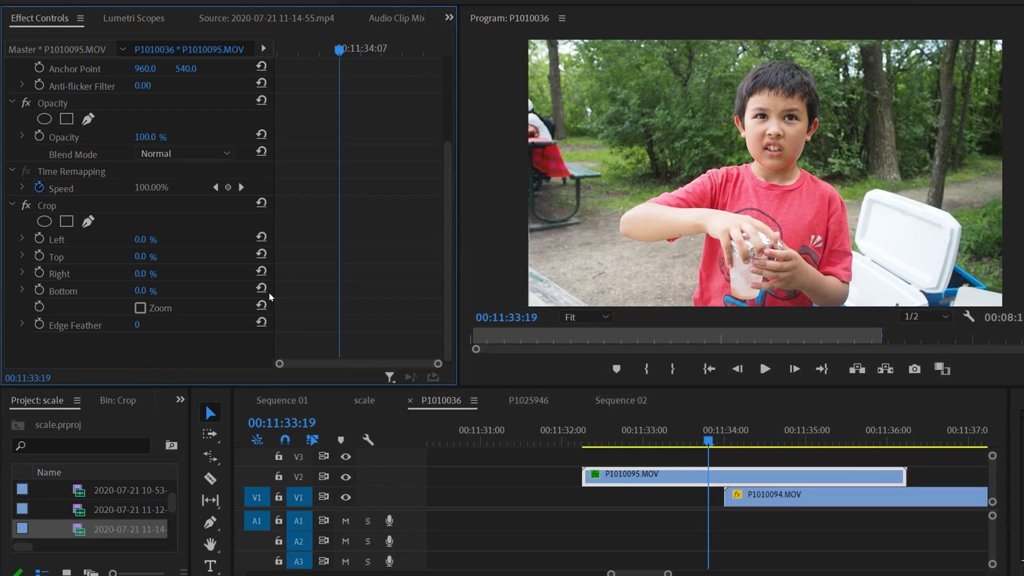
{"action": "left_click_drag", "start_coordinate": [142, 239], "coordinate": [172, 240]}
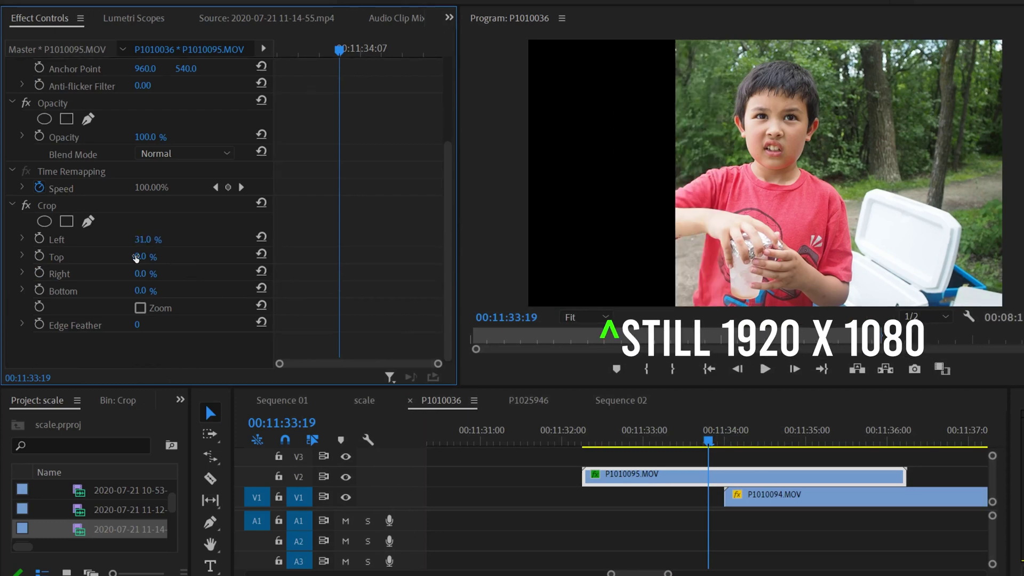
{"action": "left_click_drag", "start_coordinate": [142, 274], "coordinate": [164, 274]}
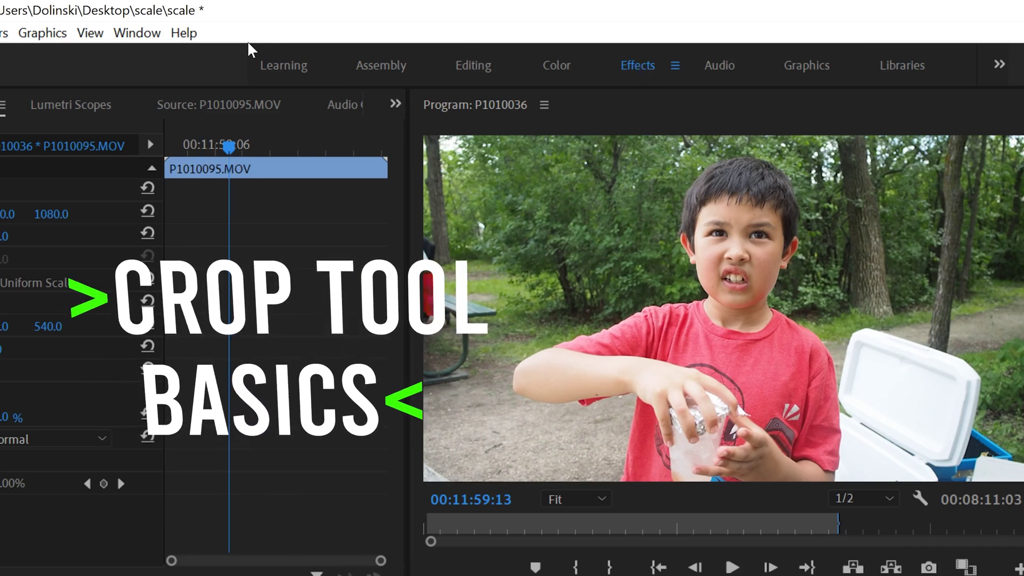
Drag Crop from Effects > Video Effects > Transform onto the P1010095.MOV clip
{"action": "left_click", "coordinate": [137, 33]}
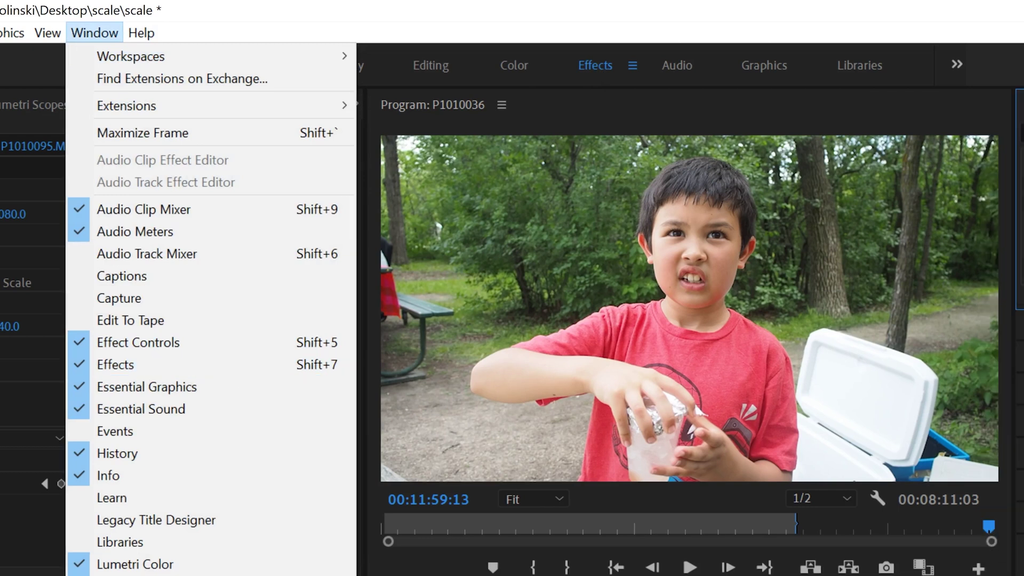
{"action": "left_click", "coordinate": [169, 367]}
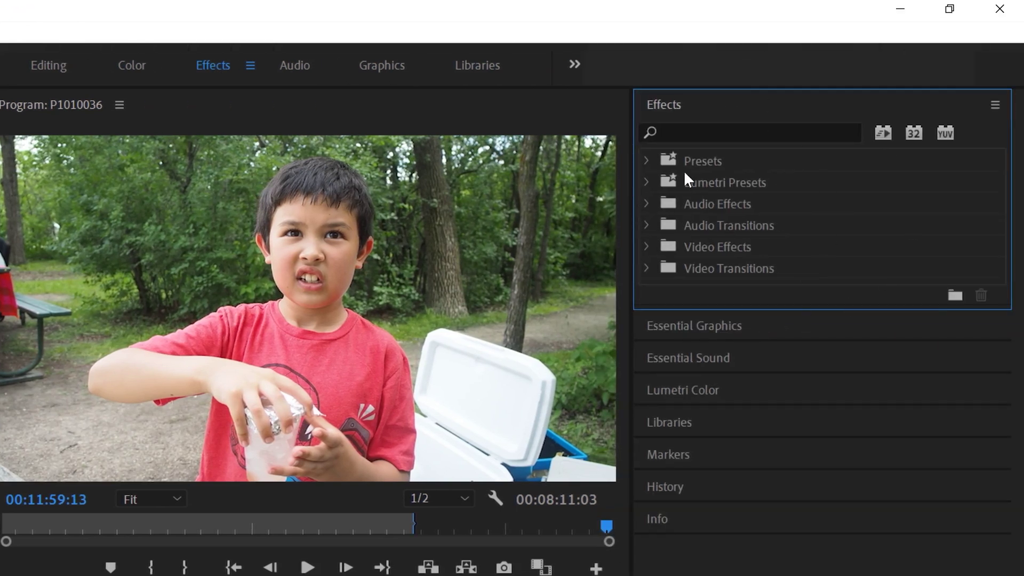
{"action": "left_click", "coordinate": [687, 135]}
{"action": "type", "text": "crop"}
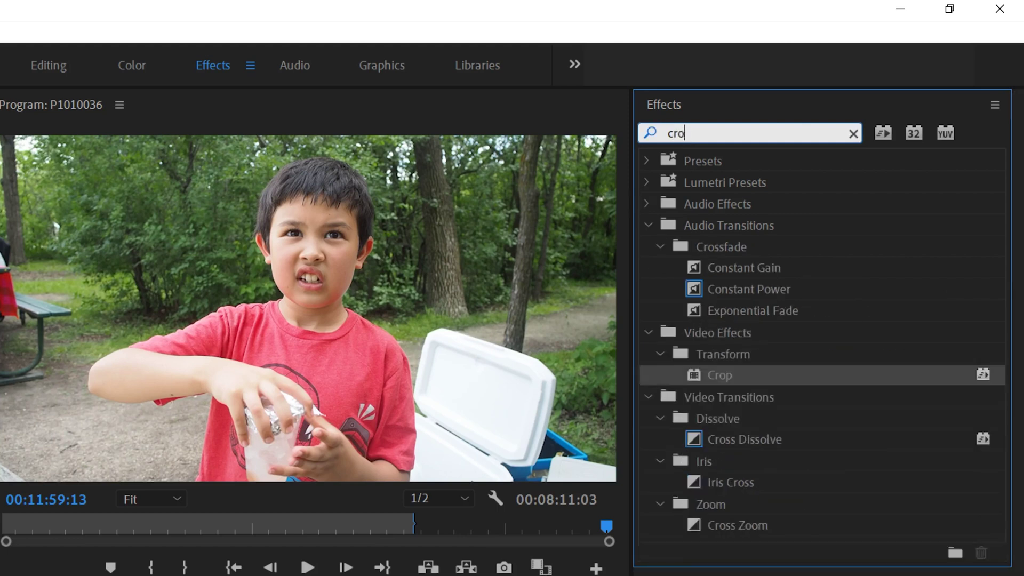
{"action": "key", "text": "BackSpace"}
{"action": "key", "text": "BackSpace"}
{"action": "key", "text": "BackSpace"}
{"action": "key", "text": "BackSpace"}
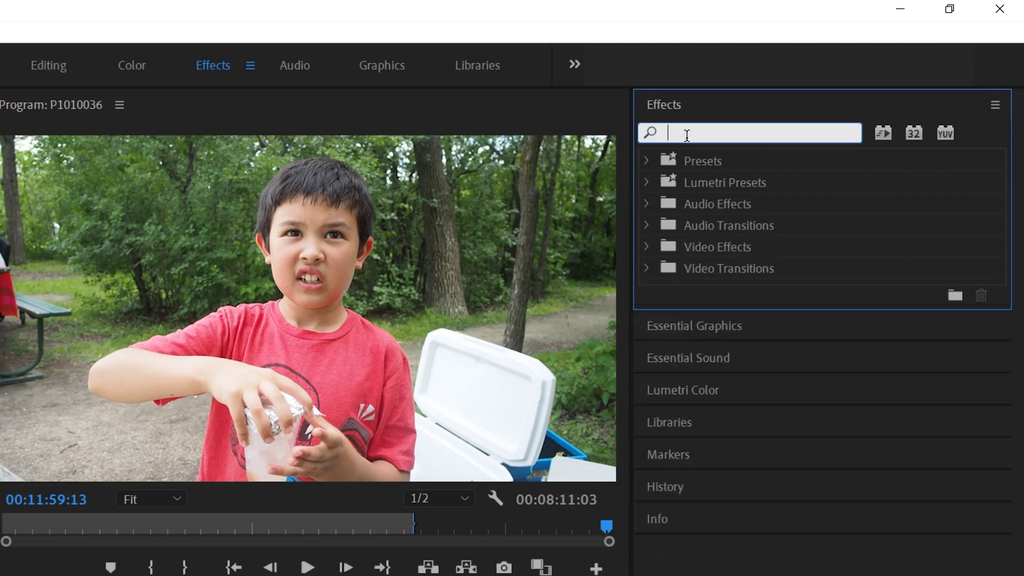
{"action": "left_click", "coordinate": [645, 246]}
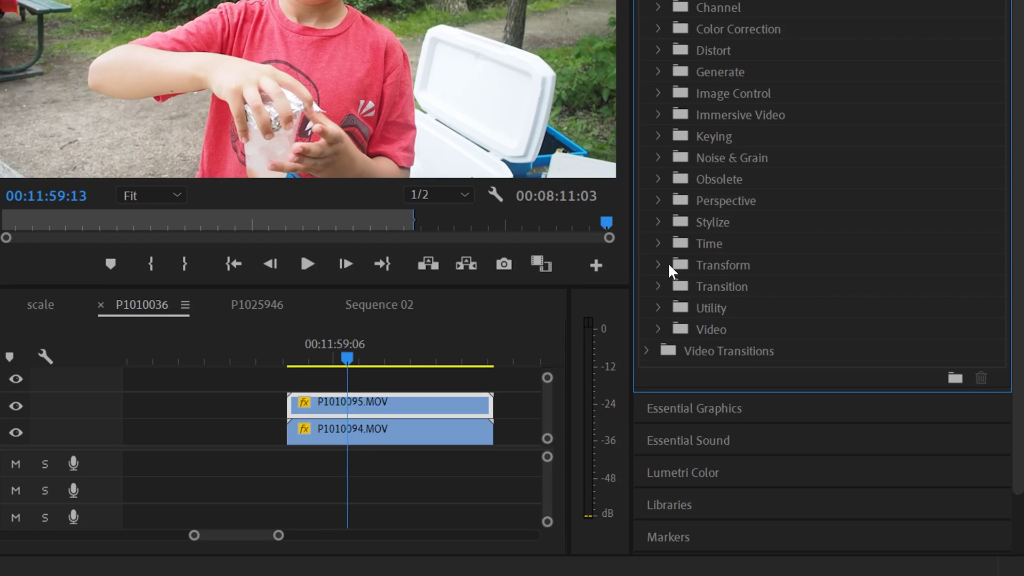
{"action": "left_click", "coordinate": [657, 564]}
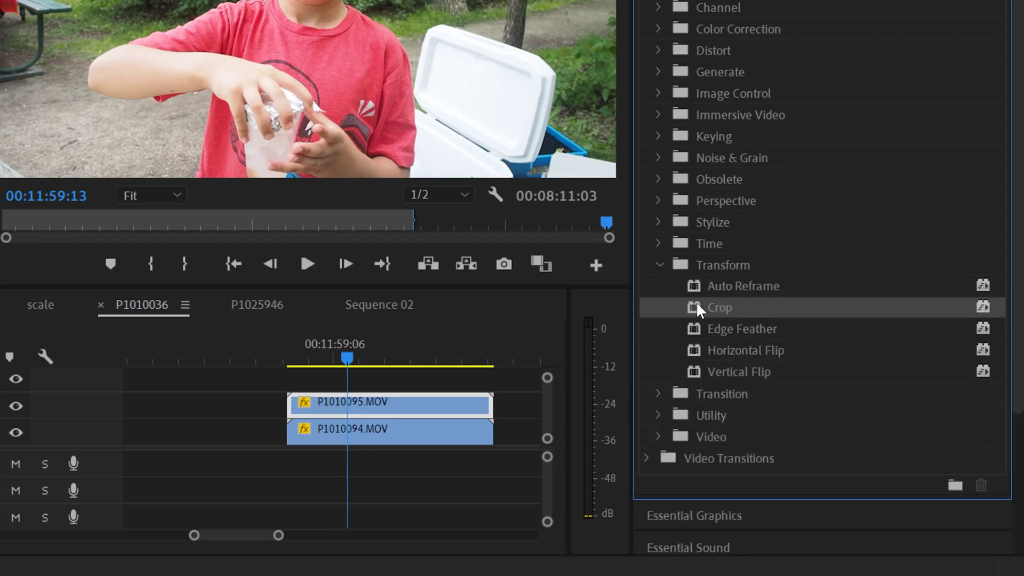
{"action": "left_click_drag", "start_coordinate": [684, 301], "coordinate": [315, 405]}
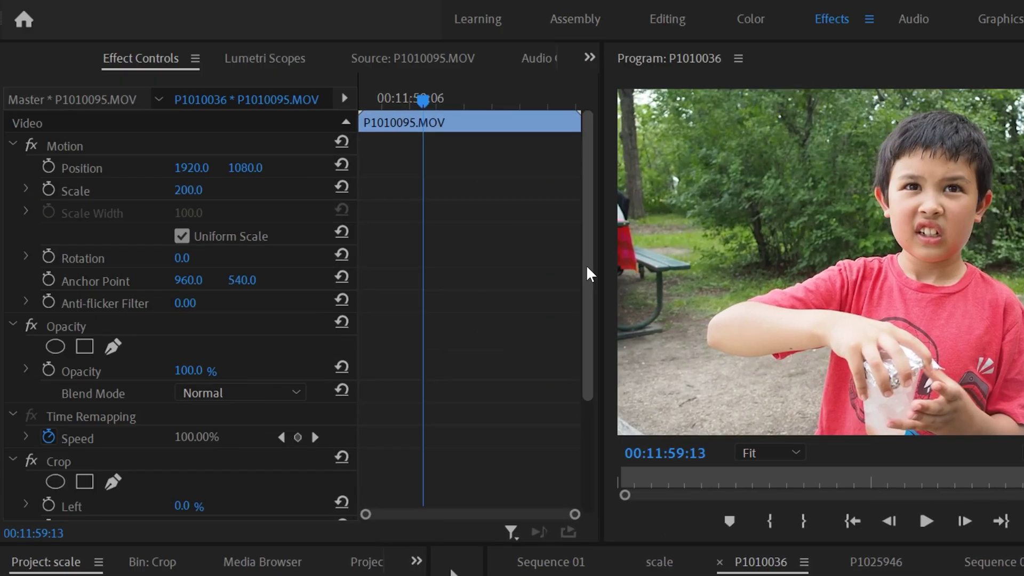
{"action": "left_click_drag", "start_coordinate": [587, 270], "coordinate": [586, 404]}
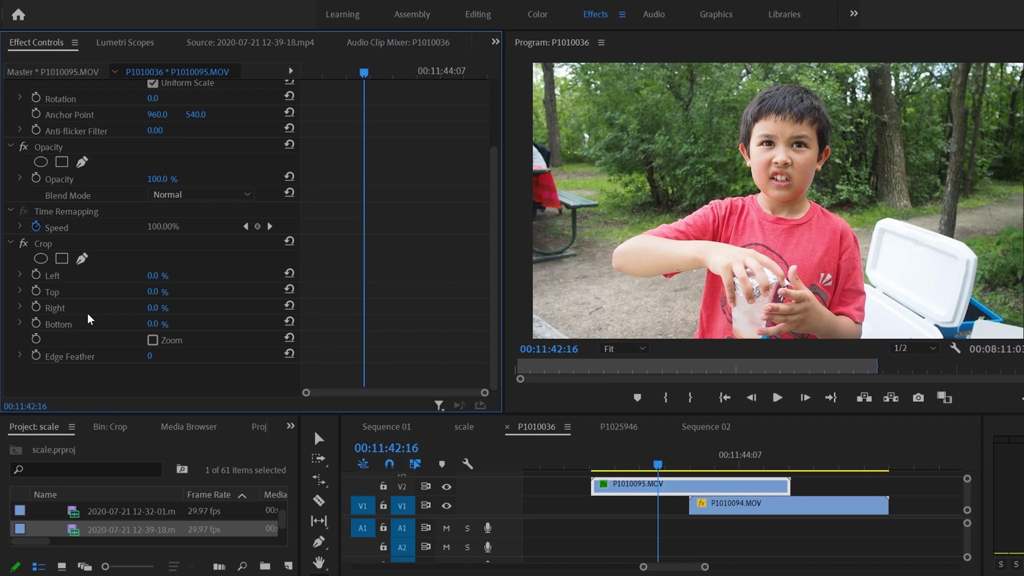
Enter 25 % as Crop Left on P1010095.MOV, leaving top, right and bottom at 0 %
{"action": "left_click", "coordinate": [153, 276]}
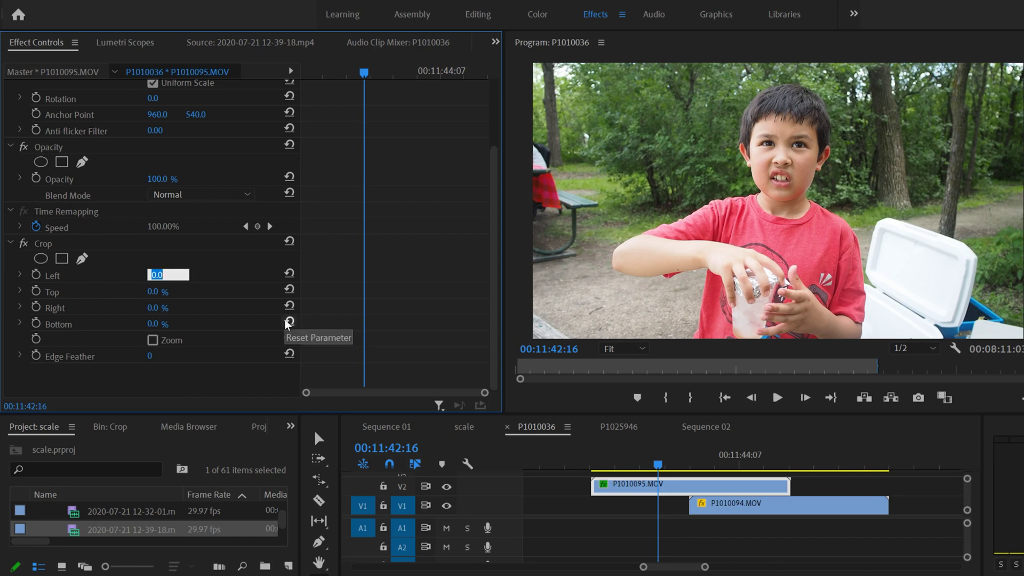
{"action": "type", "text": "25"}
{"action": "key", "text": "Return"}
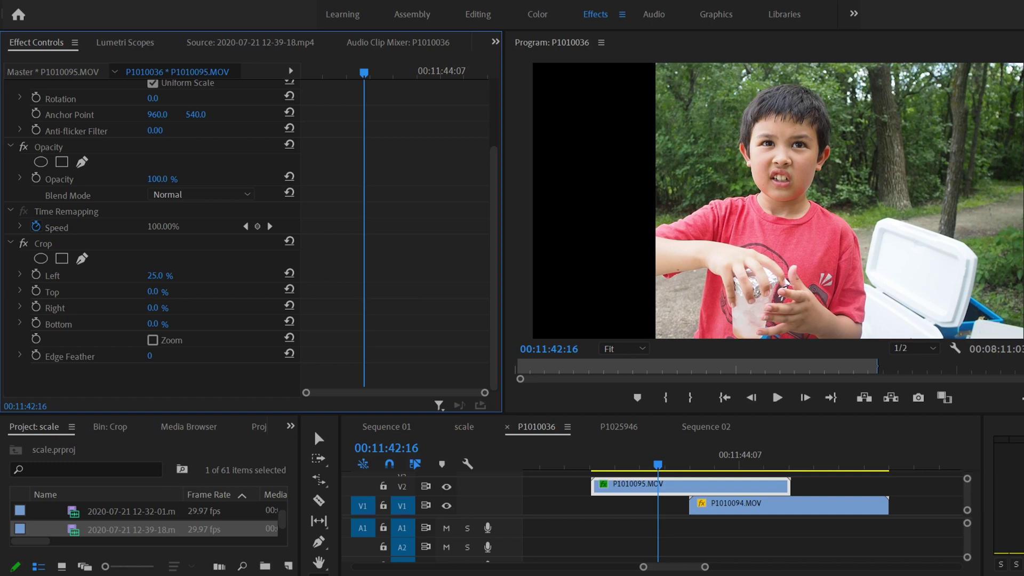
{"action": "mouse_move", "coordinate": [155, 291]}
{"action": "left_mouse_down"}
{"action": "mouse_move", "coordinate": [231, 292]}
{"action": "mouse_move", "coordinate": [155, 291]}
{"action": "left_mouse_up"}
Drag the monitor crop handles to 17.3 % left, 17.2 % top, 26.7 % right, 4.7 % bottom
{"action": "left_click", "coordinate": [43, 242]}
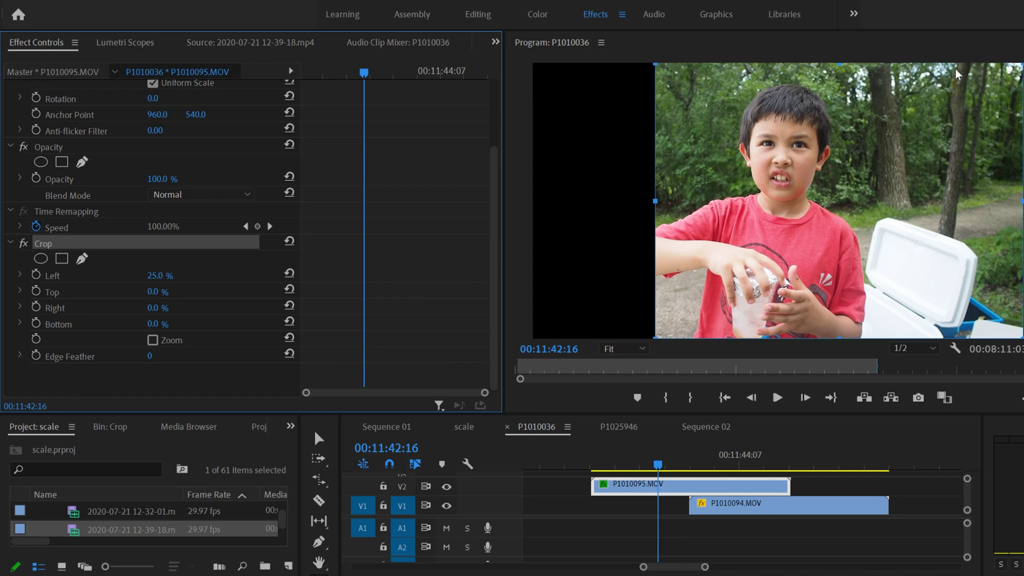
{"action": "left_click_drag", "start_coordinate": [654, 201], "coordinate": [616, 201]}
{"action": "left_click_drag", "start_coordinate": [814, 64], "coordinate": [779, 112]}
{"action": "left_click_drag", "start_coordinate": [1019, 220], "coordinate": [892, 218]}
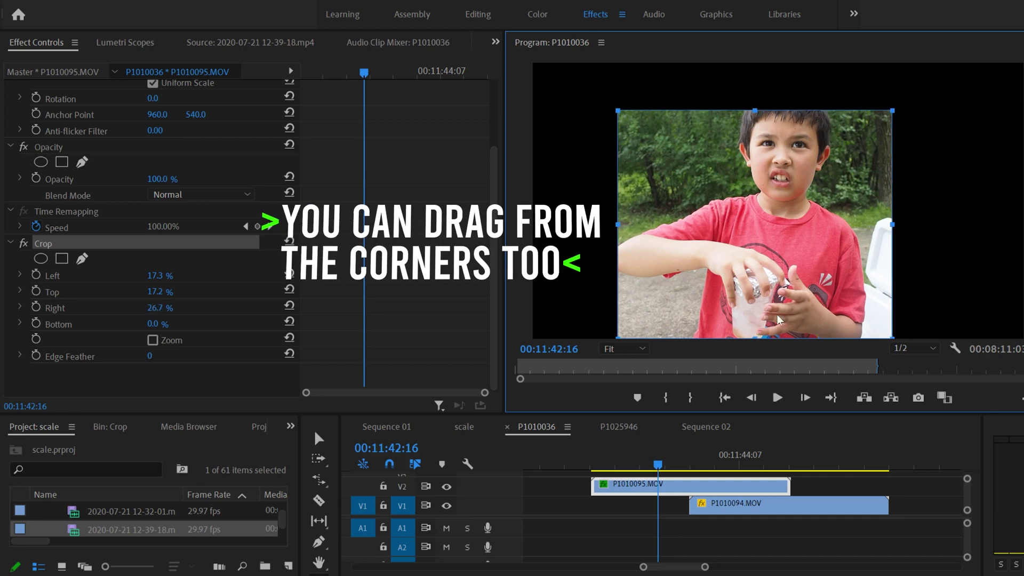
{"action": "left_click_drag", "start_coordinate": [754, 336], "coordinate": [754, 309]}
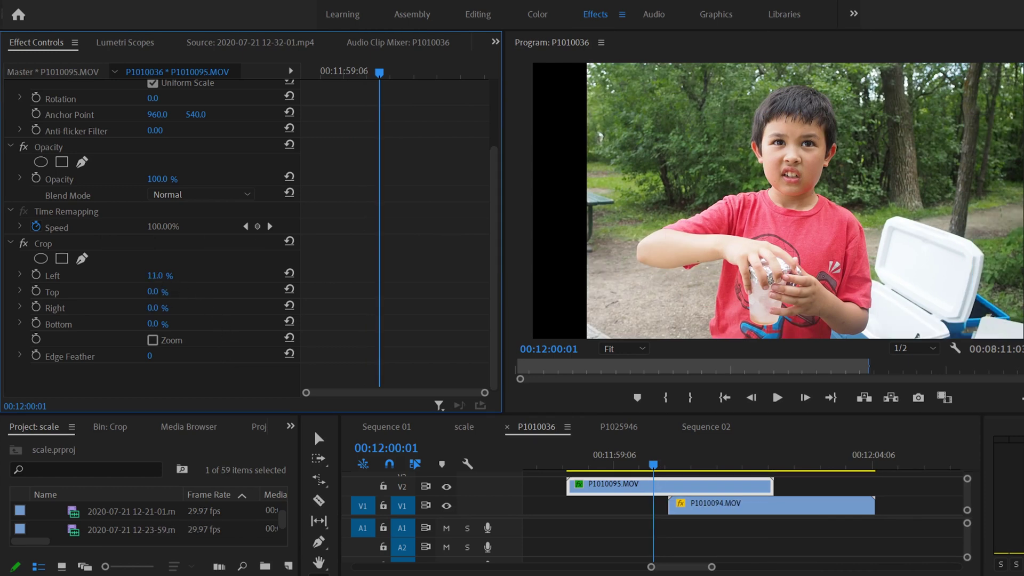
Widen the left crop to 28 % and scrub the timeline to preview it
{"action": "left_click_drag", "start_coordinate": [587, 155], "coordinate": [670, 155]}
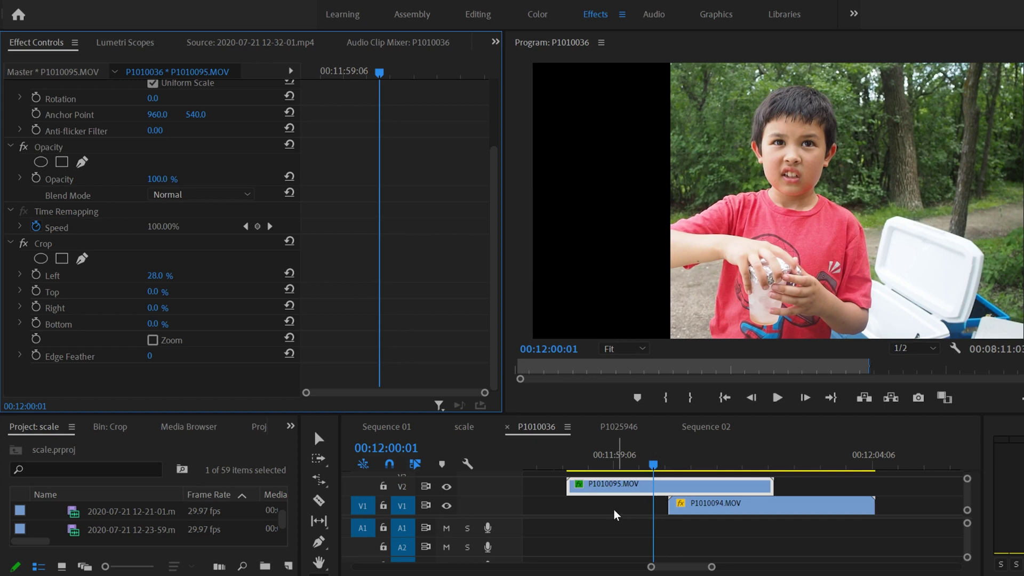
{"action": "left_click", "coordinate": [604, 490]}
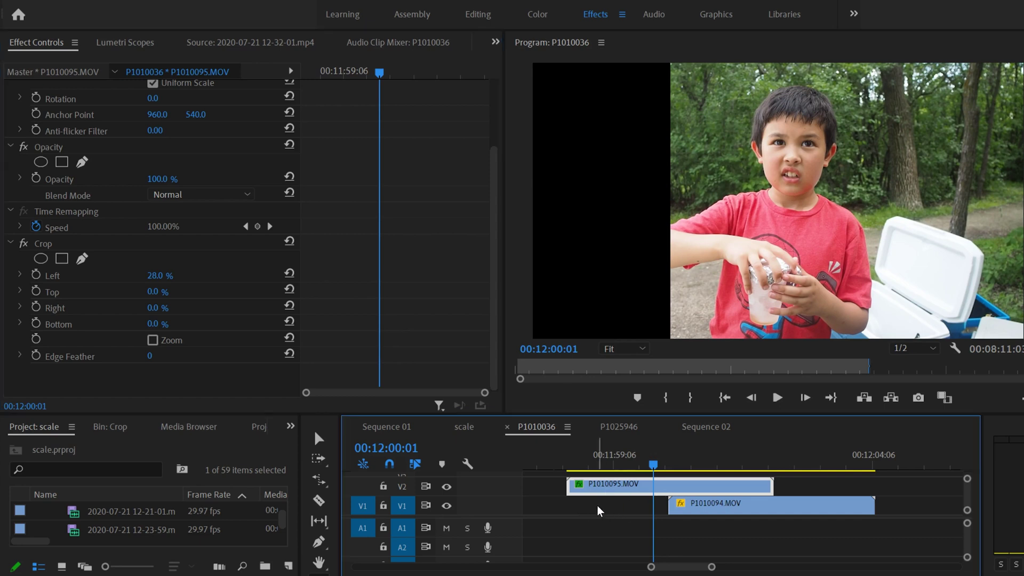
{"action": "mouse_move", "coordinate": [646, 458]}
{"action": "left_mouse_down"}
{"action": "mouse_move", "coordinate": [609, 461]}
{"action": "mouse_move", "coordinate": [631, 465]}
{"action": "left_mouse_up"}
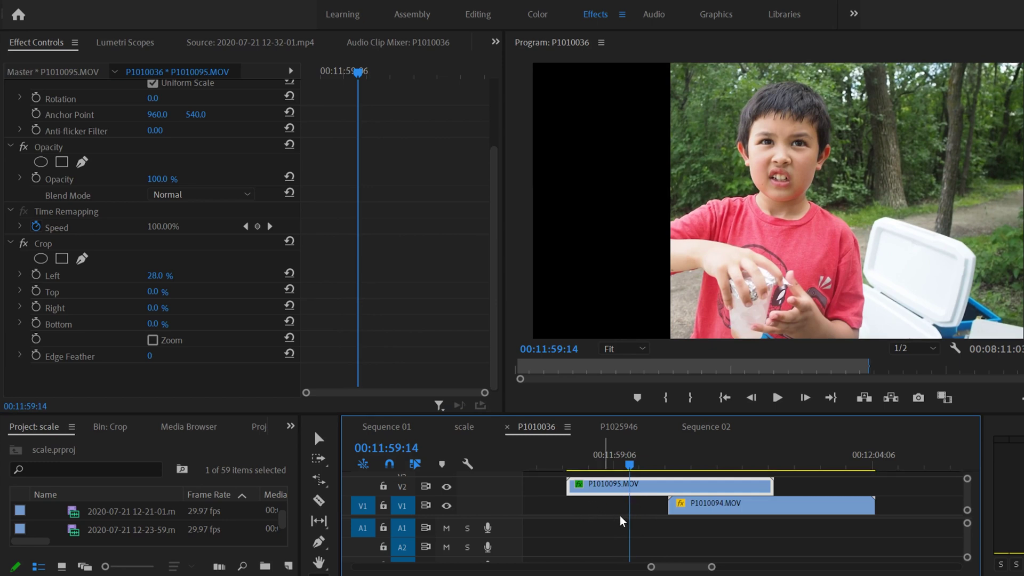
Keyframe Crop Left at 64 % at 00:12:01:03, 100 % at 00:11:59:12, then 57 %
{"action": "left_click", "coordinate": [710, 458]}
{"action": "left_click", "coordinate": [290, 301]}
{"action": "left_click_drag", "start_coordinate": [155, 276], "coordinate": [199, 277]}
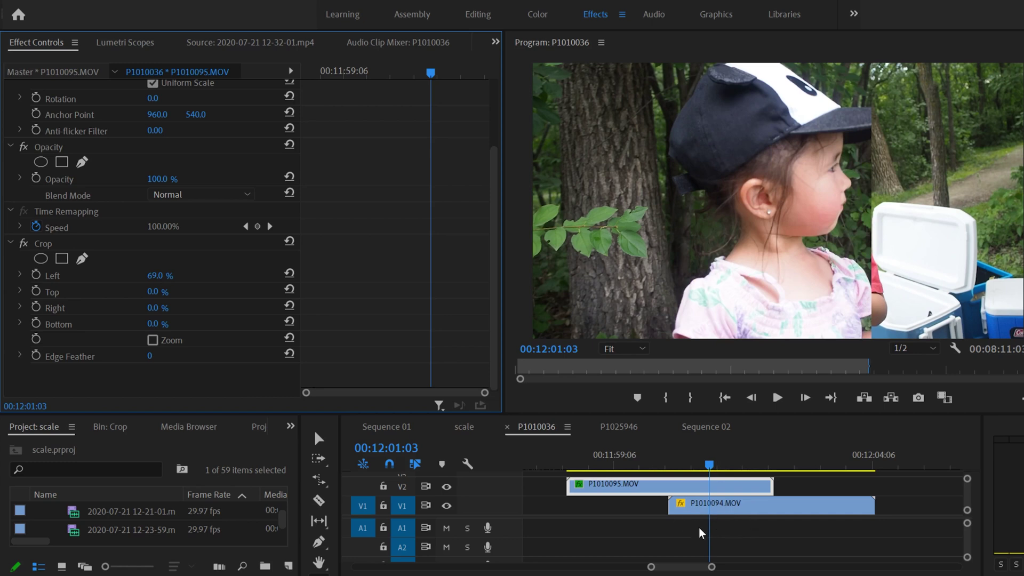
{"action": "key", "text": "Up"}
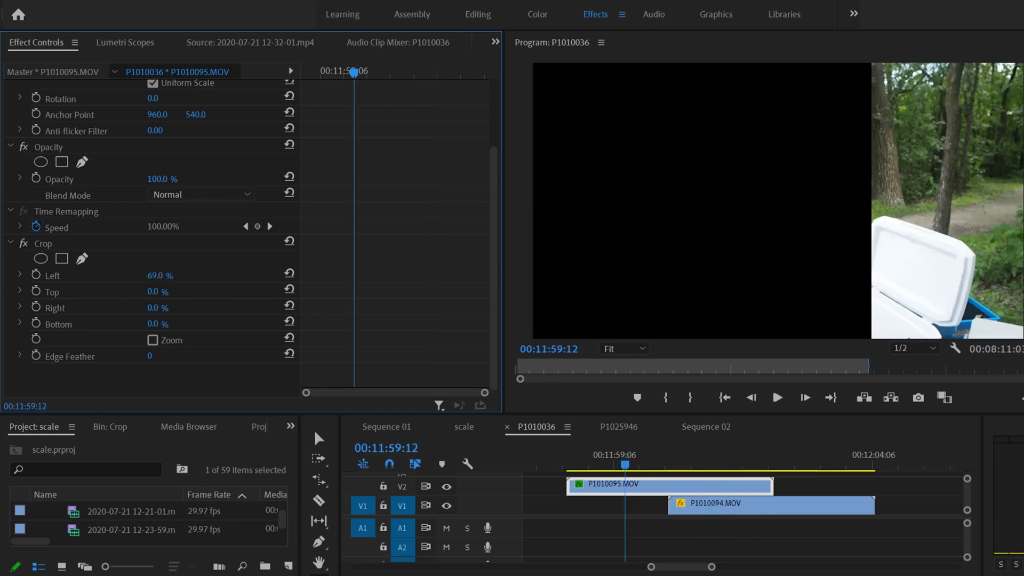
{"action": "left_click_drag", "start_coordinate": [160, 276], "coordinate": [215, 275]}
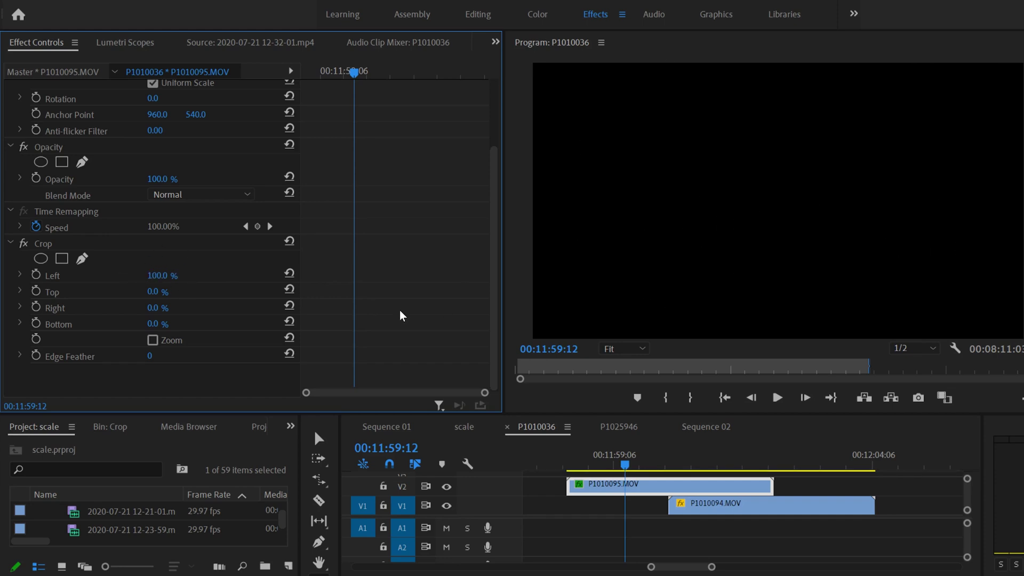
{"action": "left_click_drag", "start_coordinate": [160, 276], "coordinate": [74, 275]}
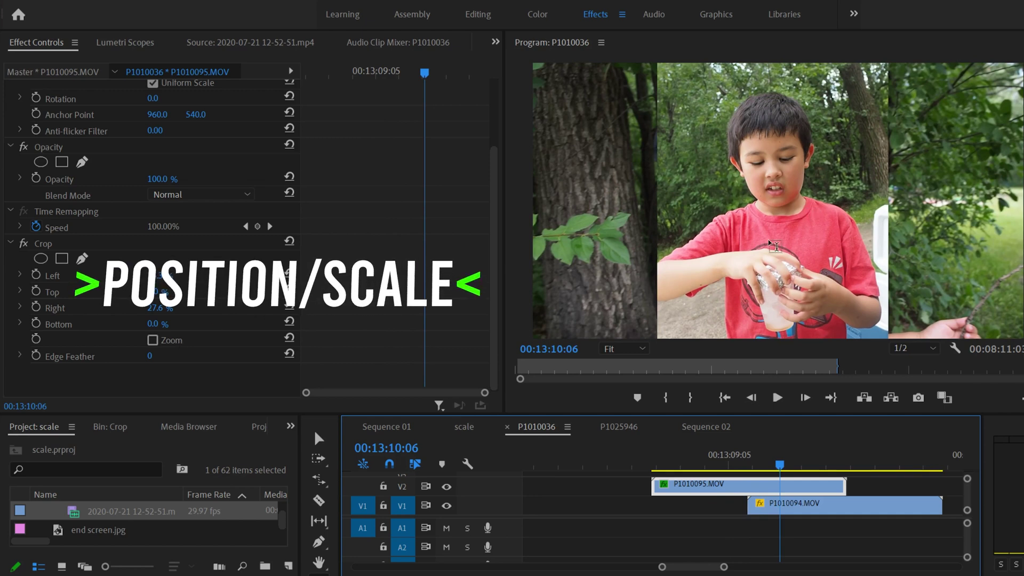
Reposition the boy's V2 clip toward the right and enlarge its Scale
{"action": "left_click_drag", "start_coordinate": [493, 261], "coordinate": [494, 178]}
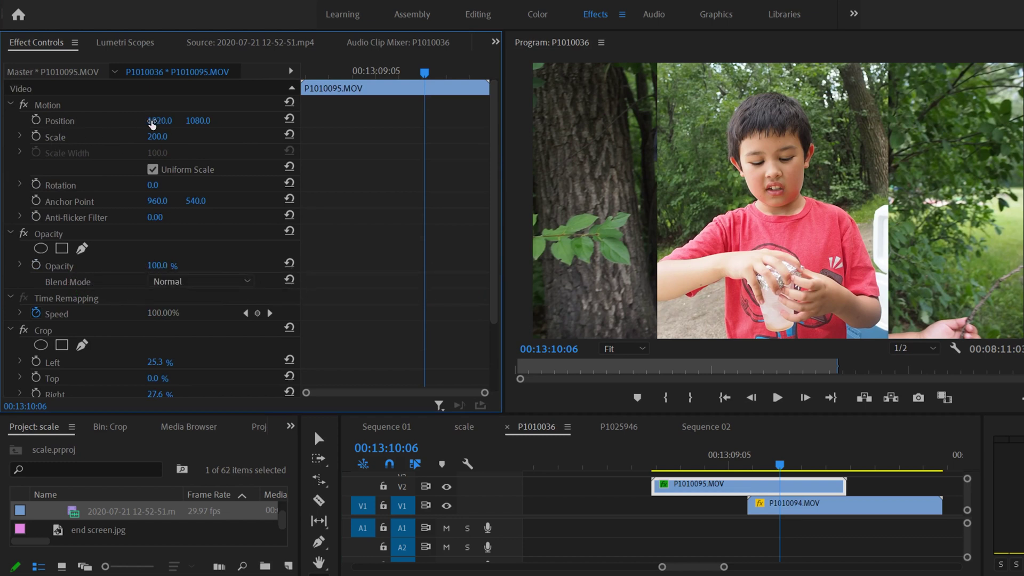
{"action": "left_click_drag", "start_coordinate": [155, 122], "coordinate": [183, 124]}
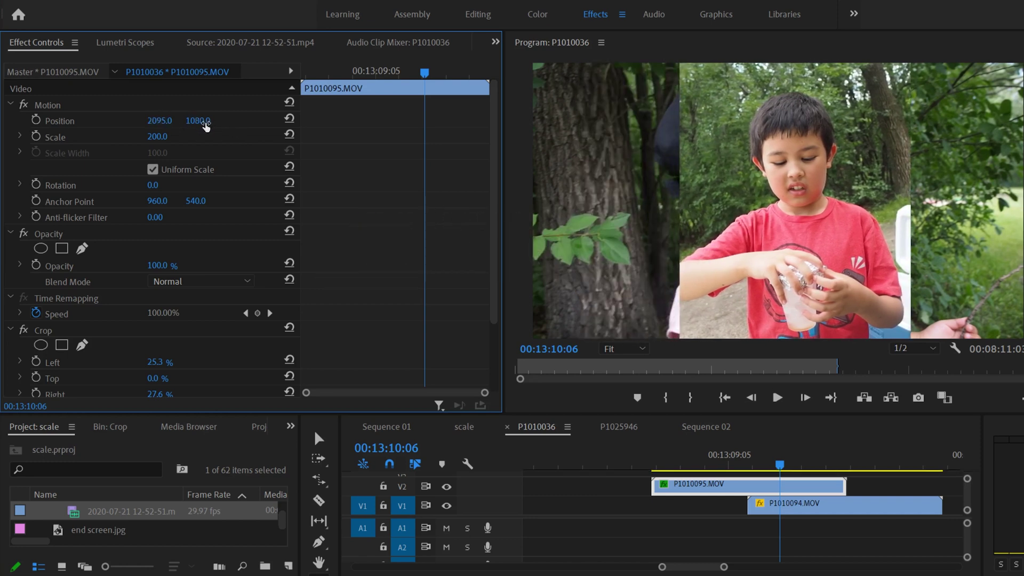
{"action": "left_click_drag", "start_coordinate": [197, 120], "coordinate": [171, 121]}
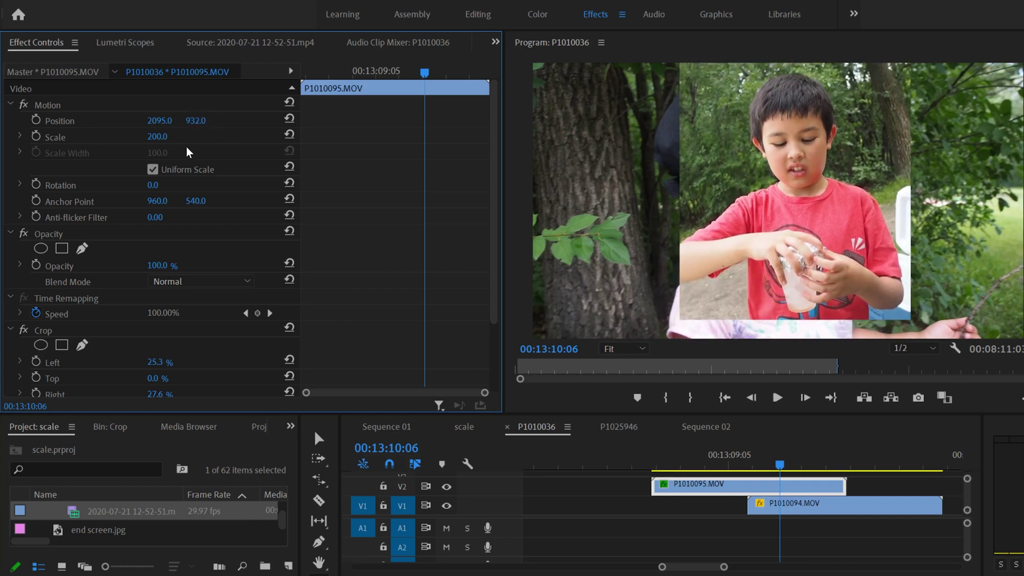
{"action": "left_click_drag", "start_coordinate": [157, 137], "coordinate": [302, 121]}
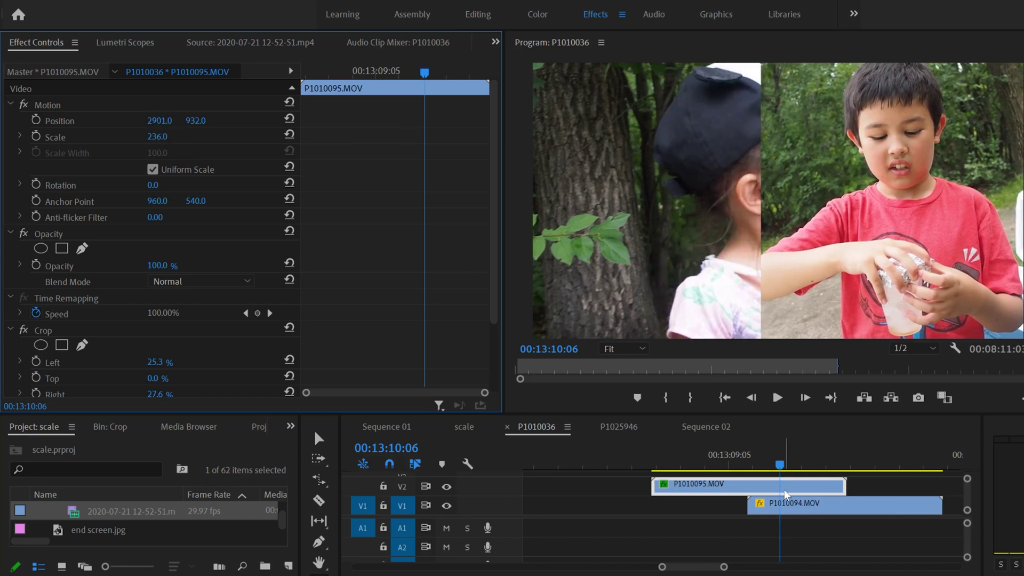
Slide the girl's V1 clip left and increase the boy clip's Crop Left to 30.3 %
{"action": "left_click", "coordinate": [807, 507]}
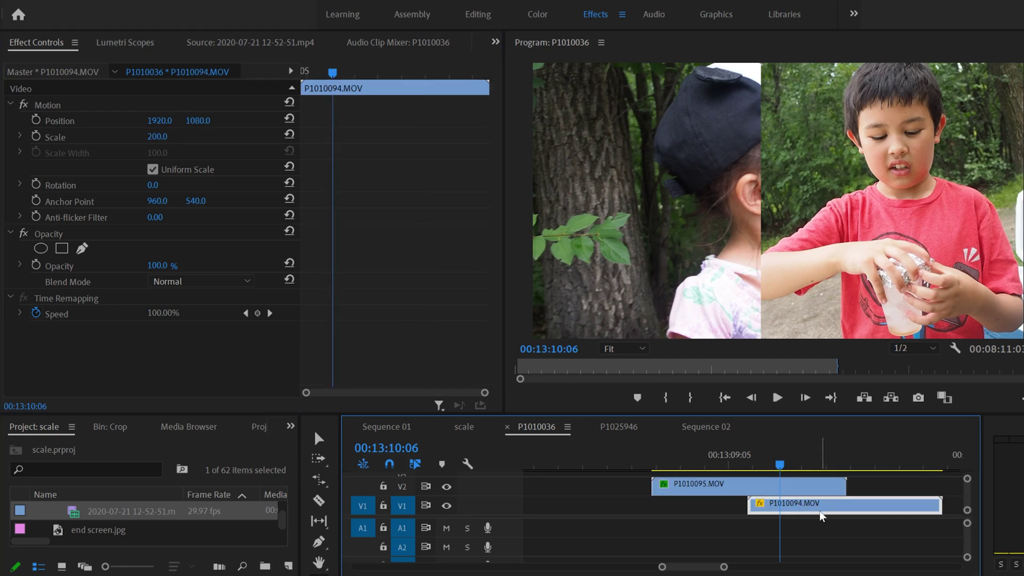
{"action": "left_click_drag", "start_coordinate": [160, 120], "coordinate": [44, 121]}
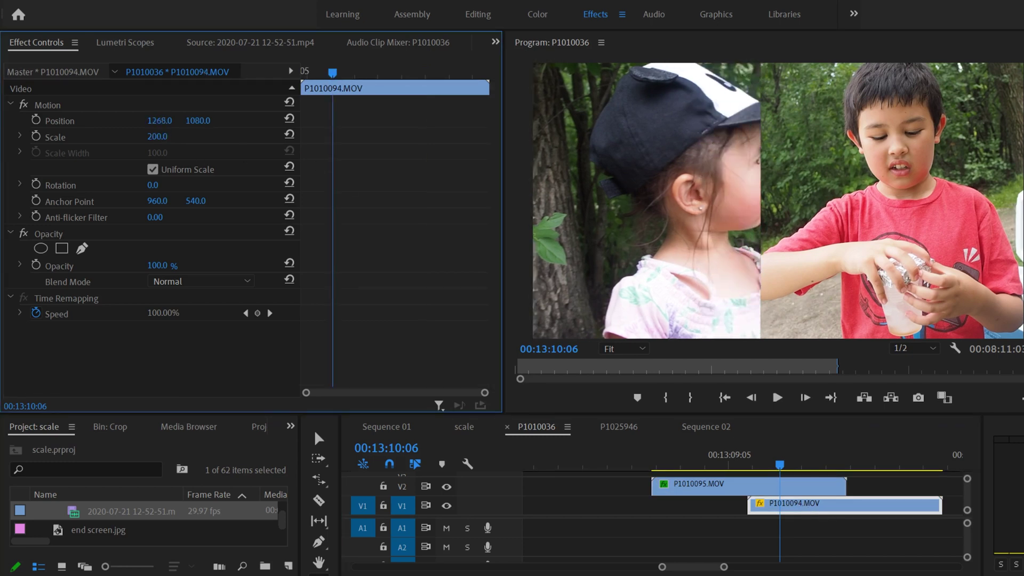
{"action": "left_click_drag", "start_coordinate": [159, 121], "coordinate": [114, 120]}
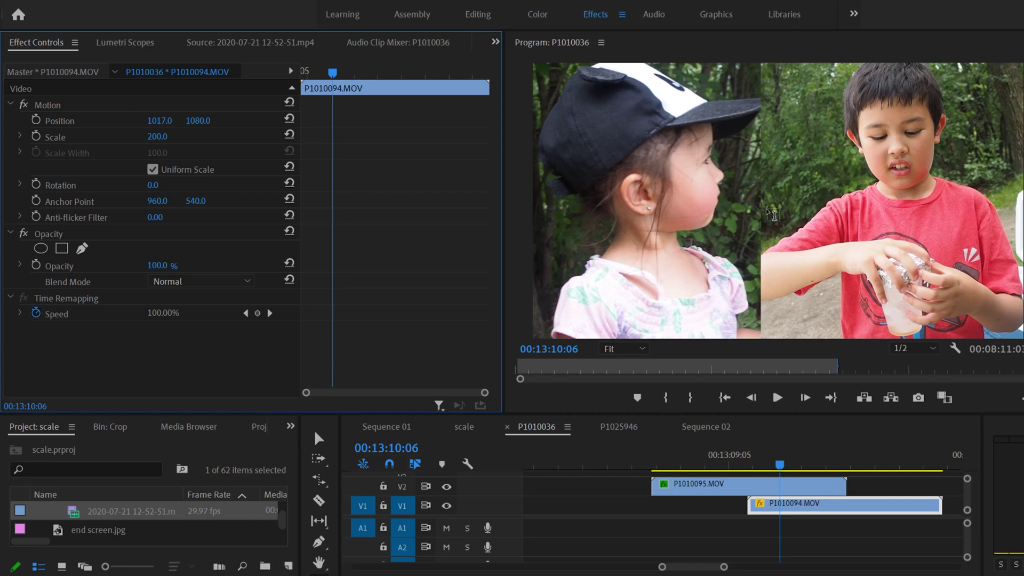
{"action": "left_click", "coordinate": [762, 486]}
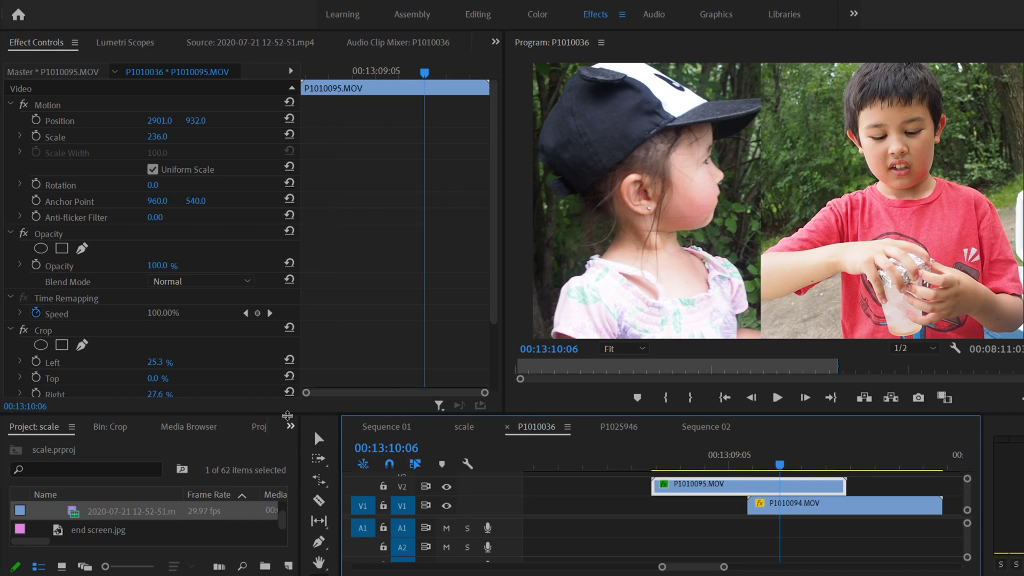
{"action": "left_click_drag", "start_coordinate": [153, 363], "coordinate": [167, 361]}
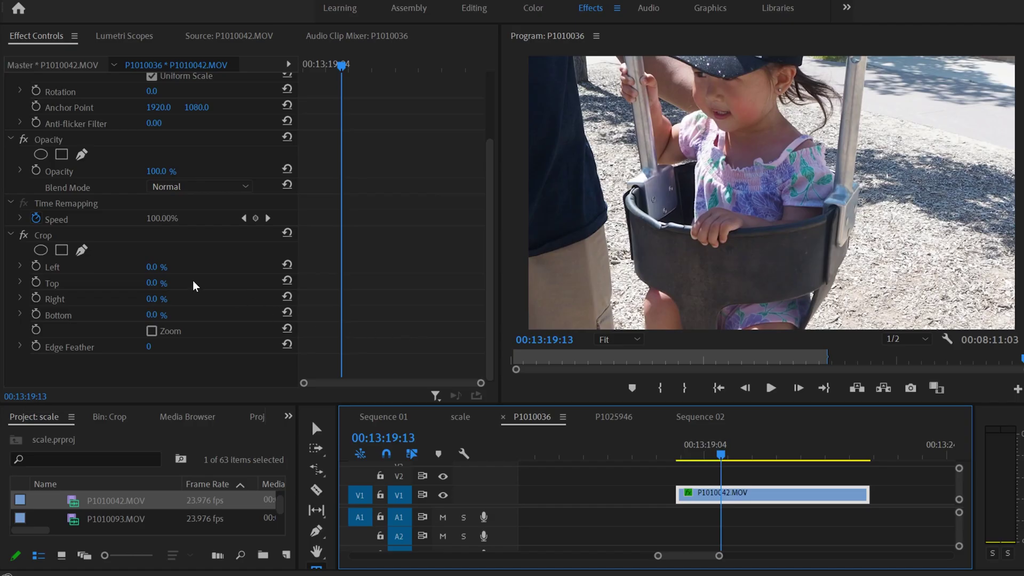
Set the swing clip P1010042's Crop Left to 10 %, then scrub it to 31.0 %
{"action": "left_click", "coordinate": [154, 273]}
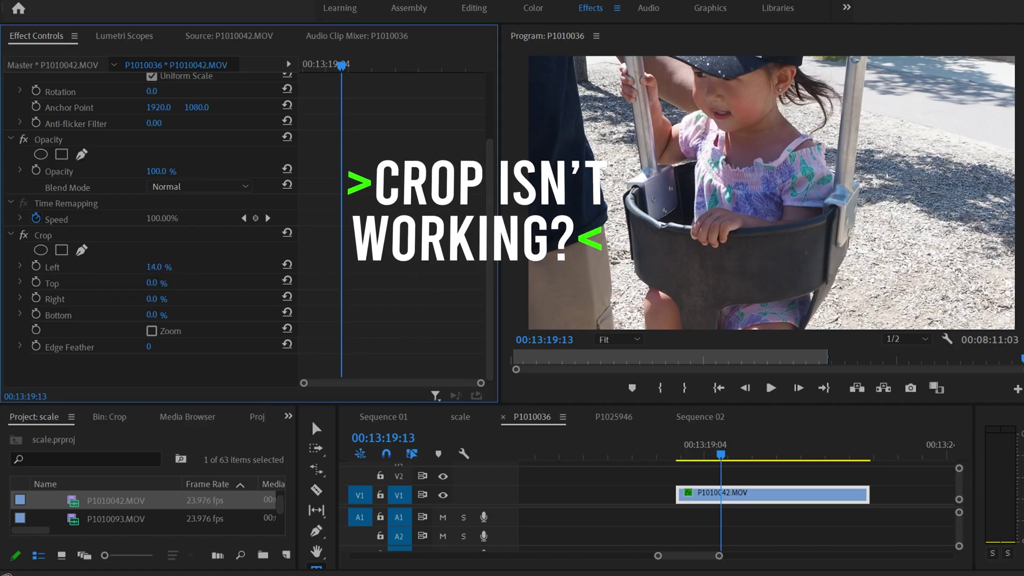
{"action": "type", "text": "10"}
{"action": "key", "text": "Return"}
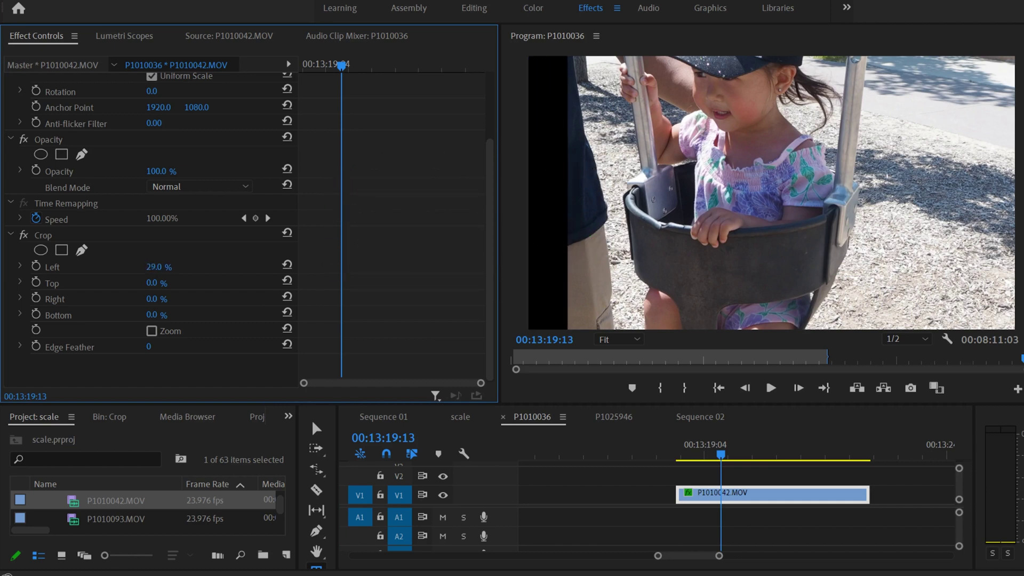
{"action": "left_click_drag", "start_coordinate": [154, 266], "coordinate": [145, 266]}
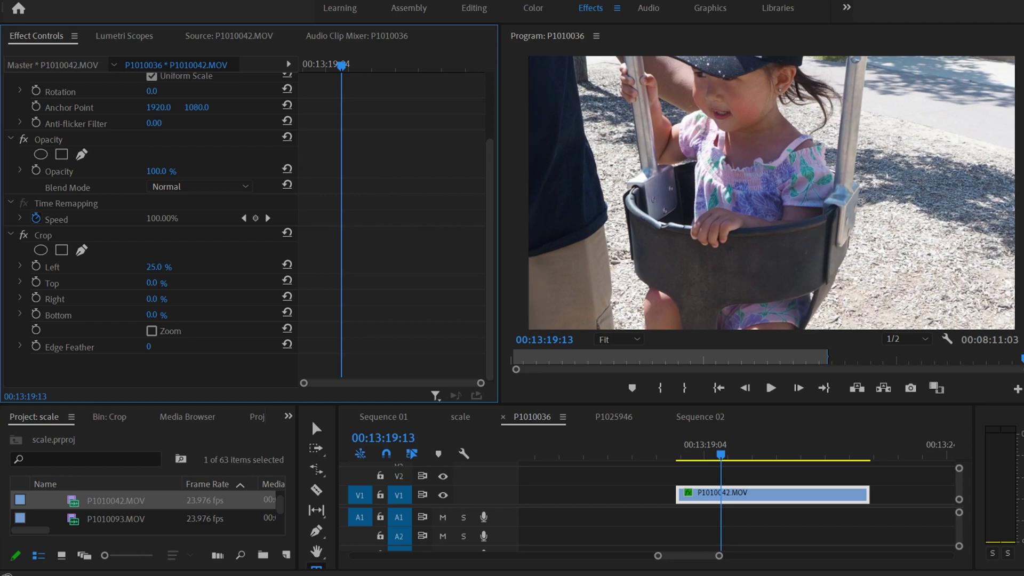
{"action": "left_click_drag", "start_coordinate": [146, 266], "coordinate": [149, 266]}
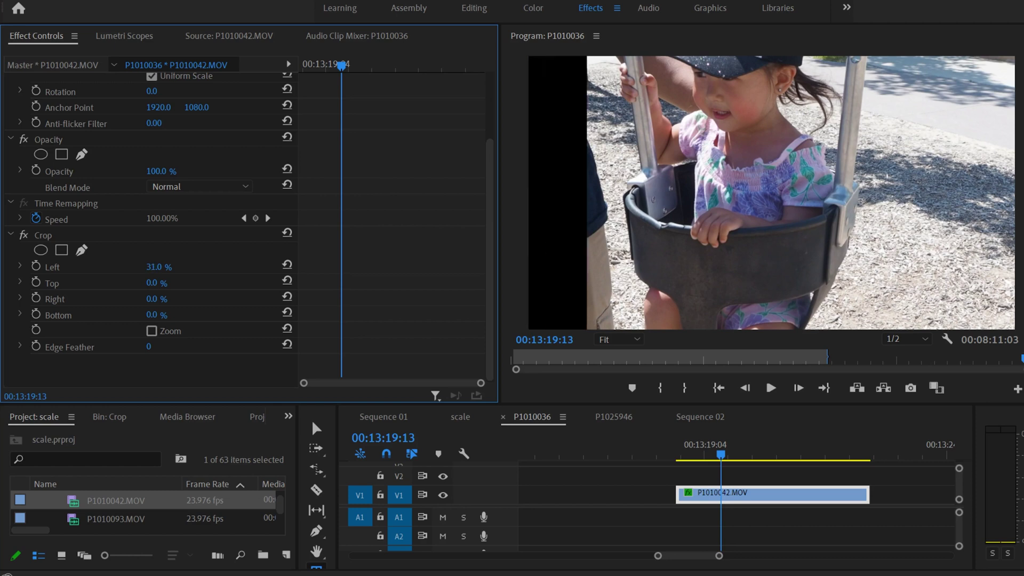
{"action": "left_click", "coordinate": [629, 340]}
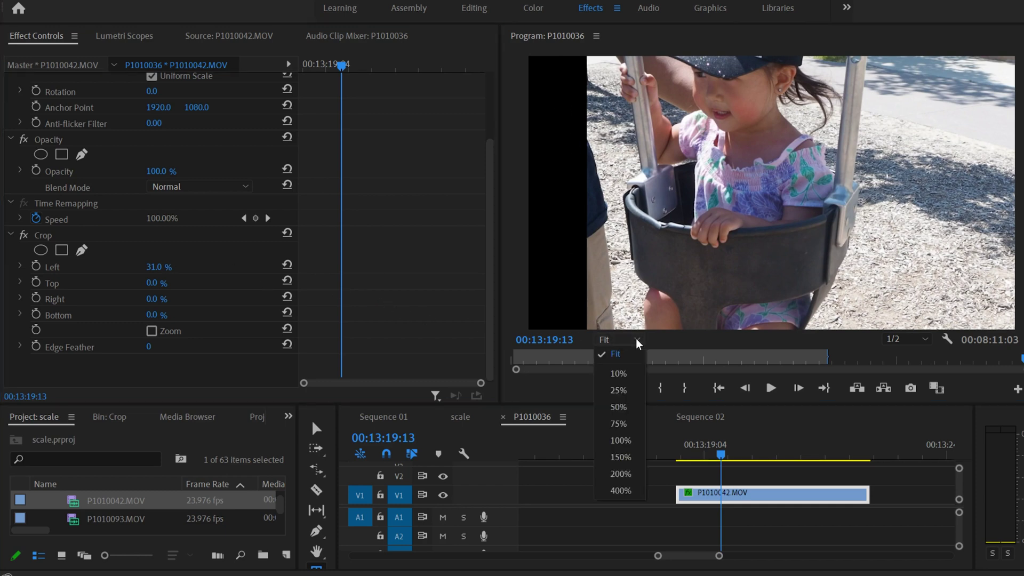
At 10 % monitor zoom, drag the left, right, top and bottom crop handles inward
{"action": "left_click", "coordinate": [618, 374]}
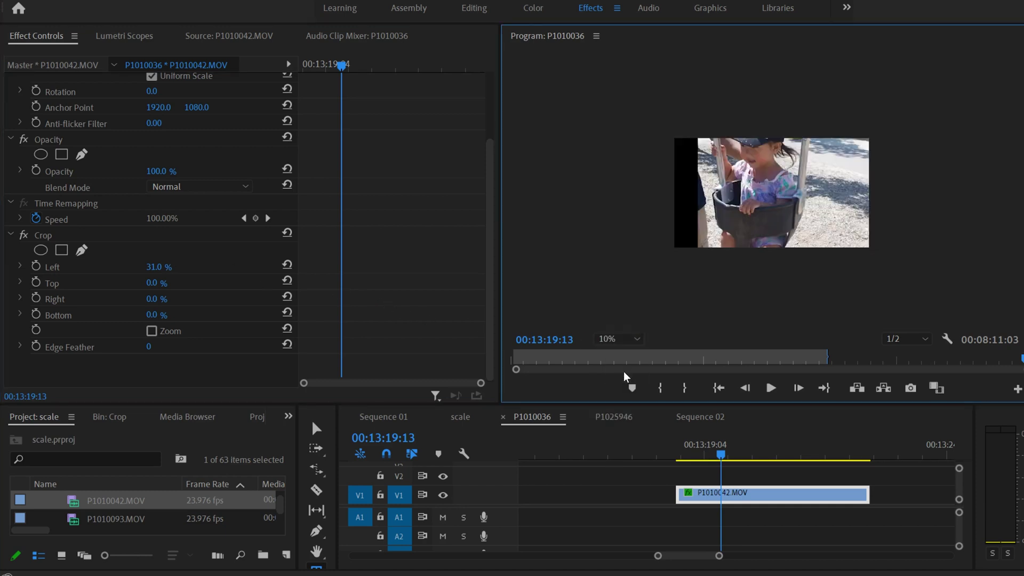
{"action": "left_click", "coordinate": [45, 236]}
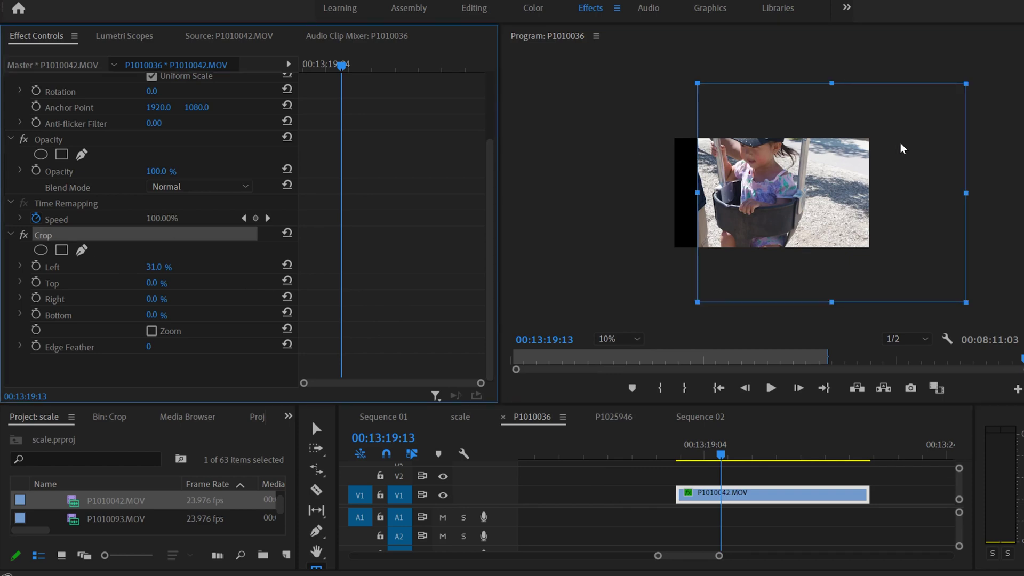
{"action": "left_click_drag", "start_coordinate": [697, 191], "coordinate": [669, 199]}
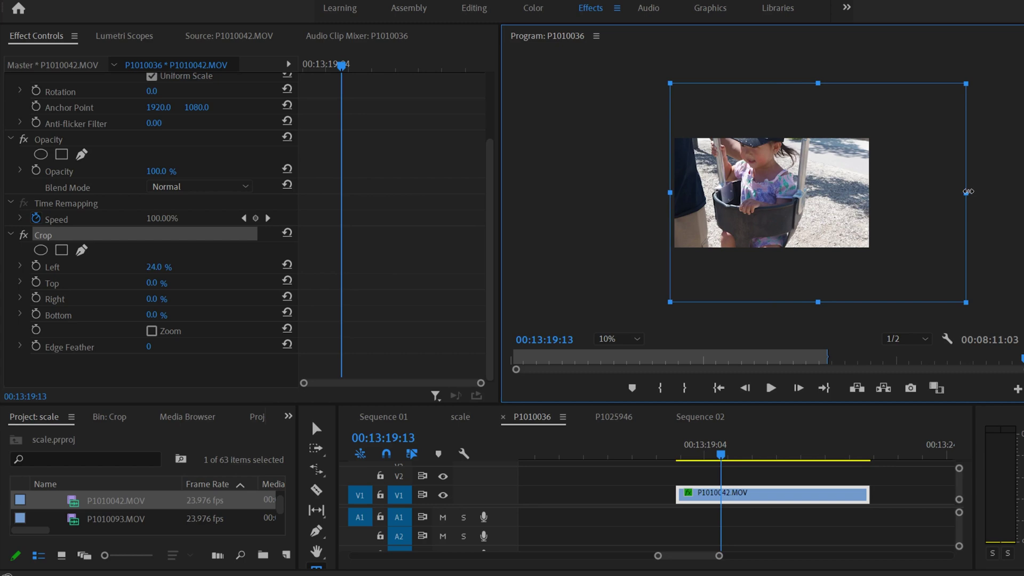
{"action": "left_click_drag", "start_coordinate": [968, 191], "coordinate": [873, 193]}
{"action": "left_click_drag", "start_coordinate": [770, 82], "coordinate": [775, 136]}
{"action": "left_click_drag", "start_coordinate": [770, 300], "coordinate": [771, 248]}
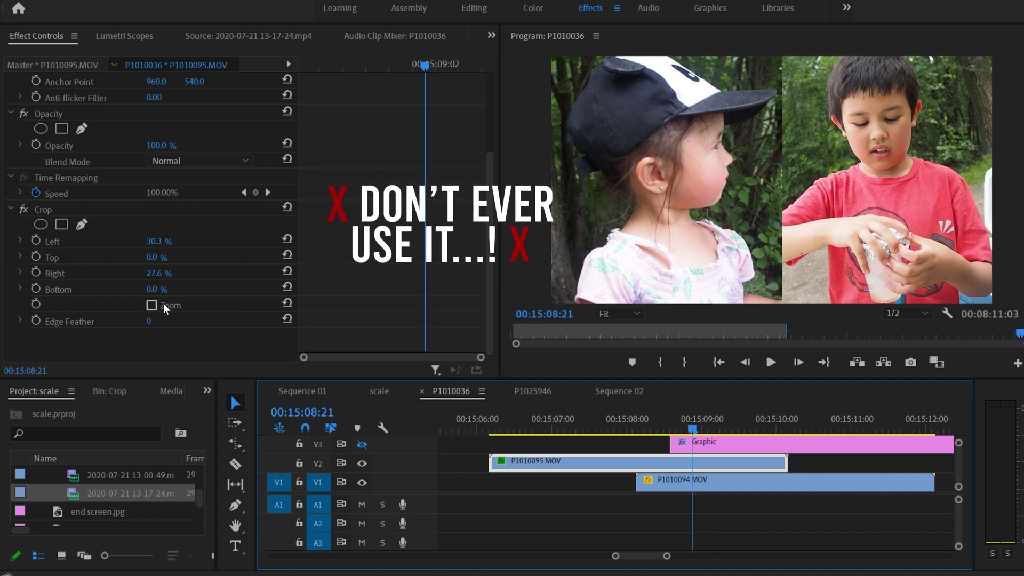
Leave Crop's Zoom unchecked and raise the boy clip's Scale from 236 to 247
{"action": "left_click", "coordinate": [151, 306]}
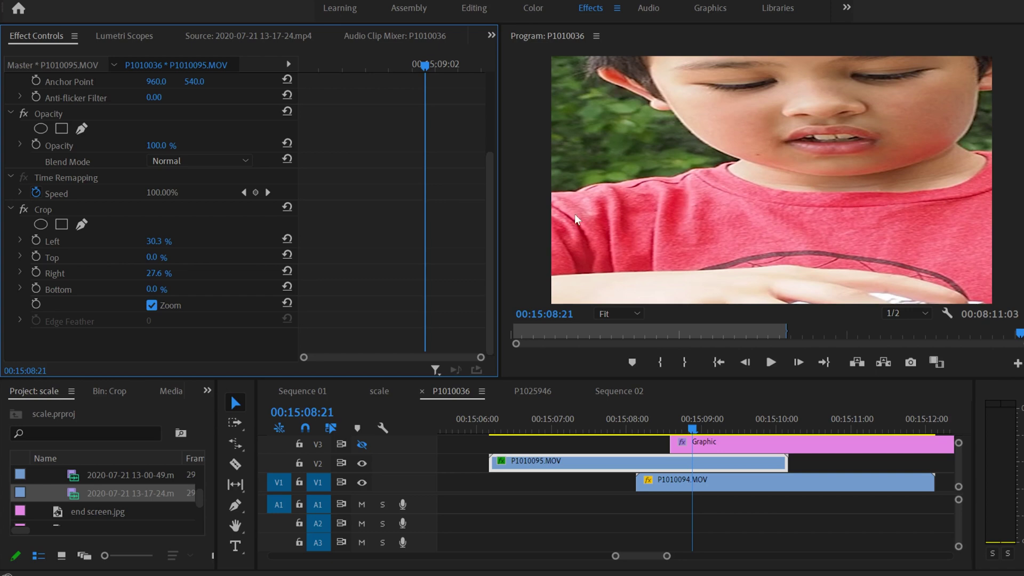
{"action": "left_click", "coordinate": [151, 305]}
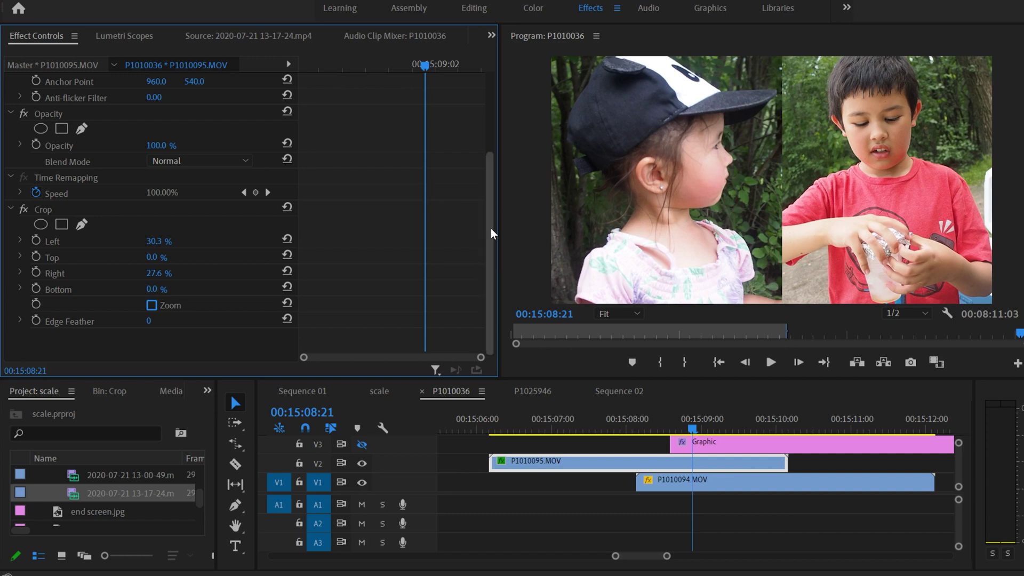
{"action": "scroll", "coordinate": [496, 229], "scroll_direction": "up", "scroll_amount": 3}
{"action": "left_click", "coordinate": [610, 435]}
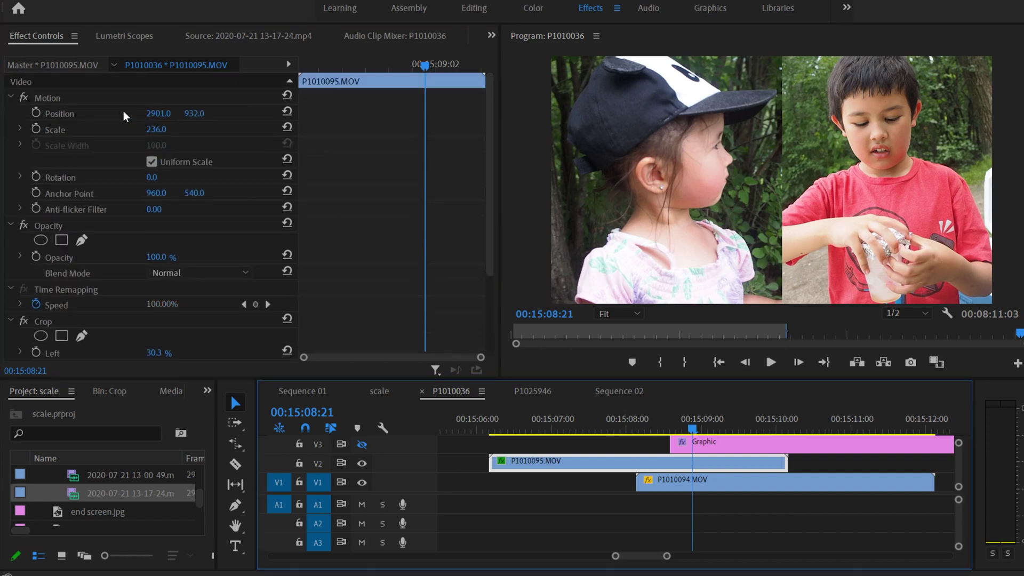
{"action": "left_click_drag", "start_coordinate": [151, 129], "coordinate": [251, 113]}
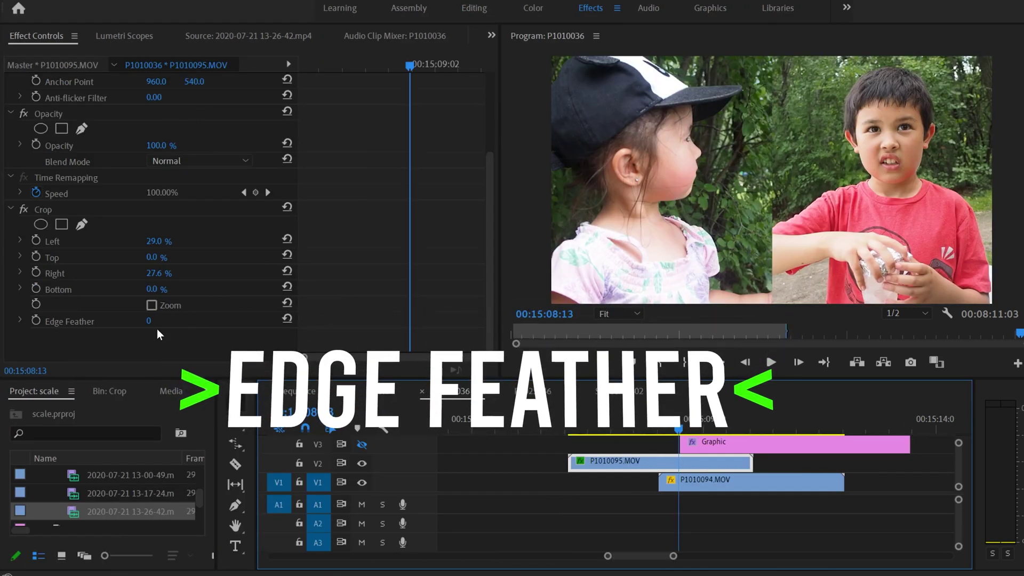
Set the boy clip's crop Edge Feather to 208 and Crop Left to 35.0%
{"action": "mouse_move", "coordinate": [149, 320]}
{"action": "left_mouse_down"}
{"action": "mouse_move", "coordinate": [125, 321]}
{"action": "mouse_move", "coordinate": [133, 321]}
{"action": "left_mouse_up"}
{"action": "left_click", "coordinate": [169, 320]}
{"action": "type", "text": "0"}
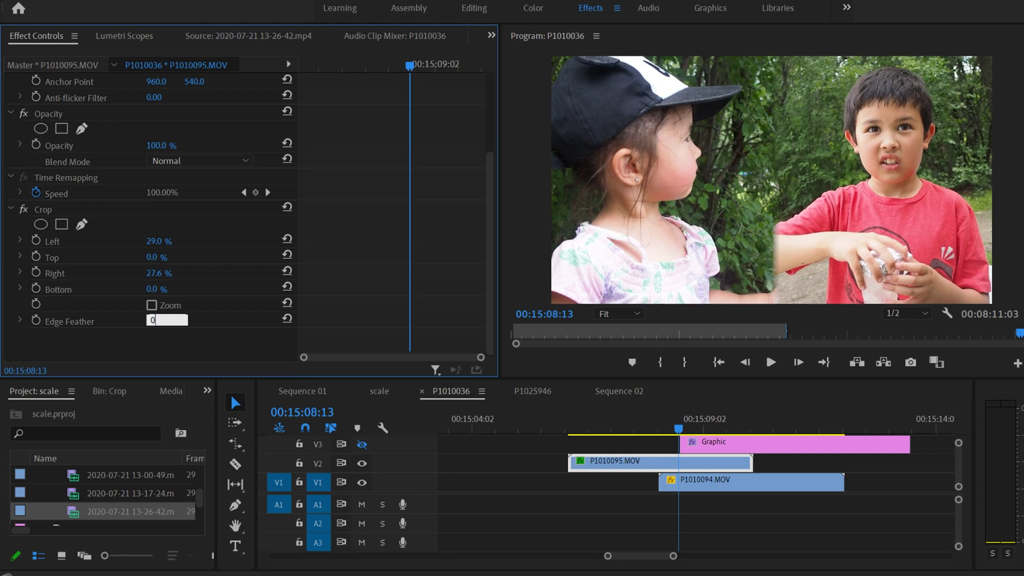
{"action": "key", "text": "Return"}
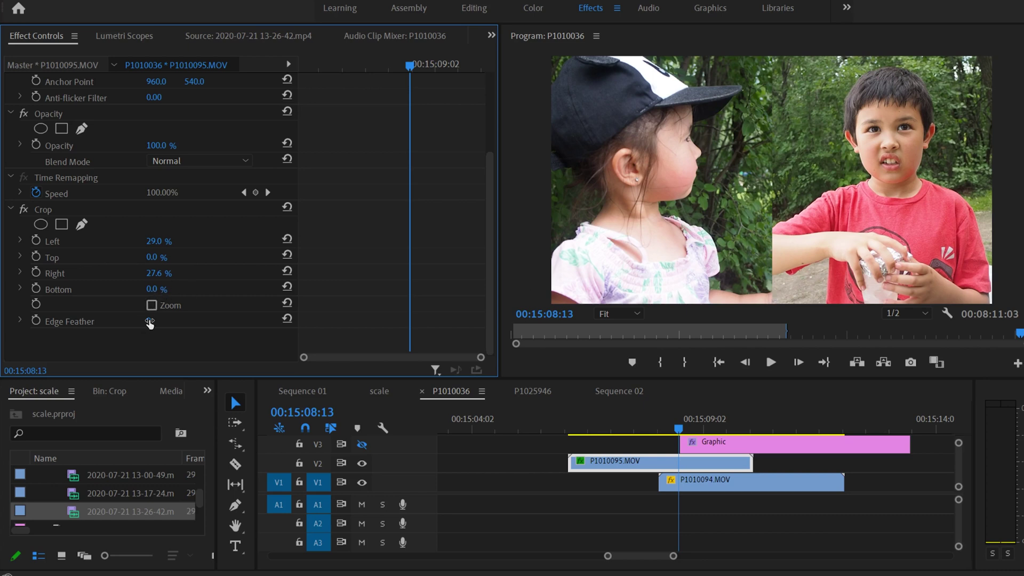
{"action": "left_click_drag", "start_coordinate": [149, 320], "coordinate": [70, 320]}
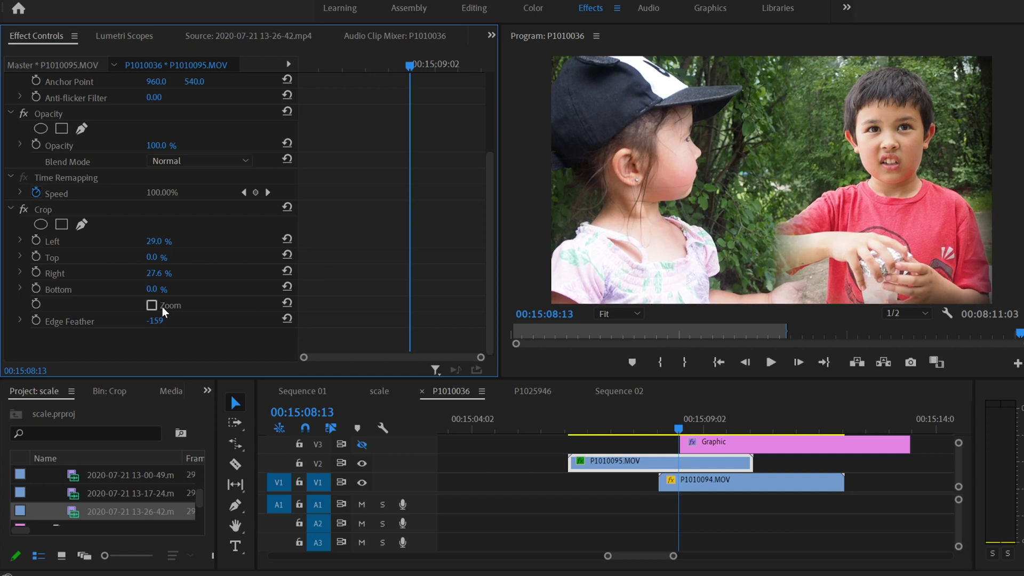
{"action": "left_click_drag", "start_coordinate": [156, 320], "coordinate": [342, 320]}
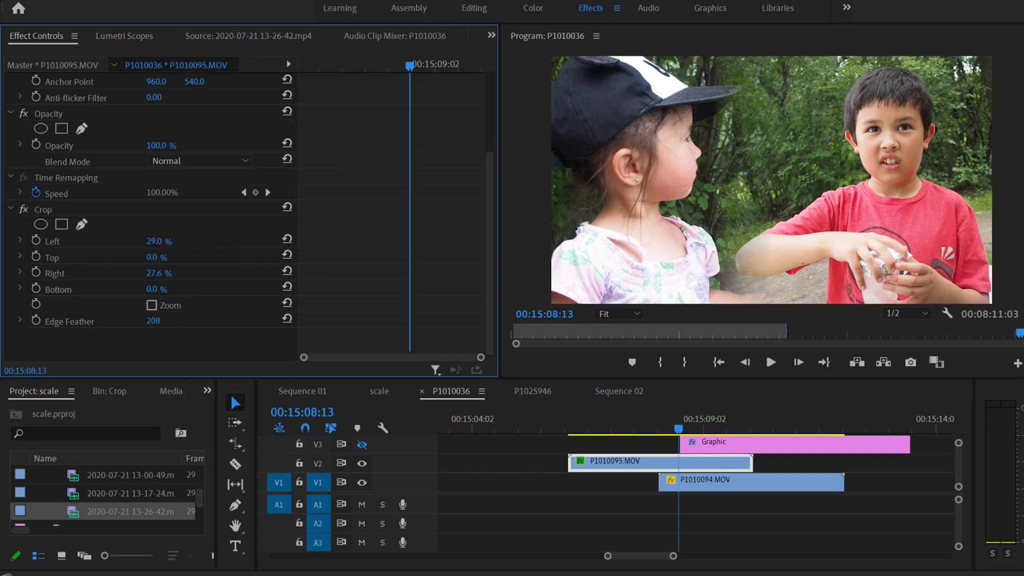
{"action": "left_click_drag", "start_coordinate": [154, 241], "coordinate": [160, 241]}
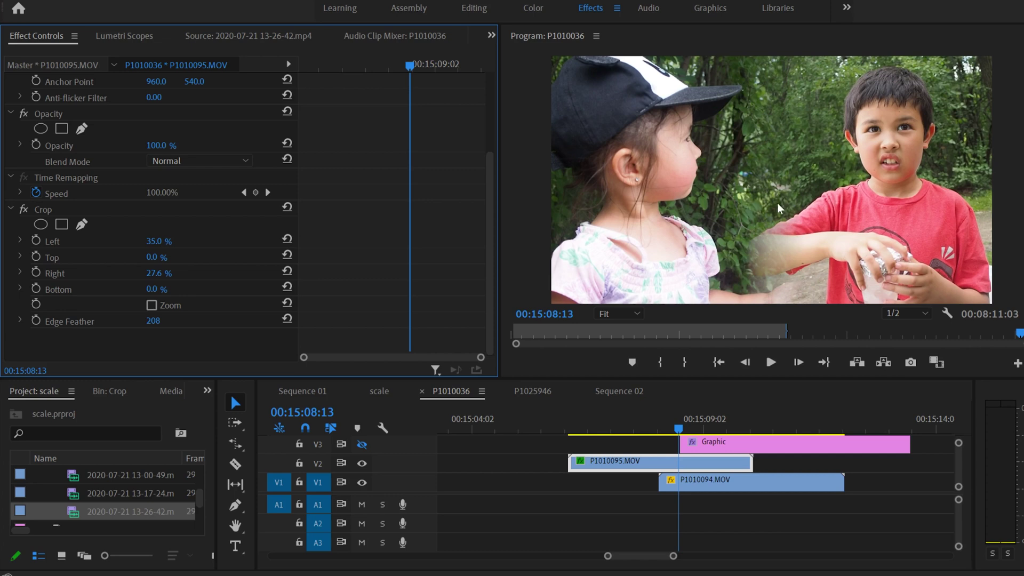
{"action": "left_click", "coordinate": [621, 423]}
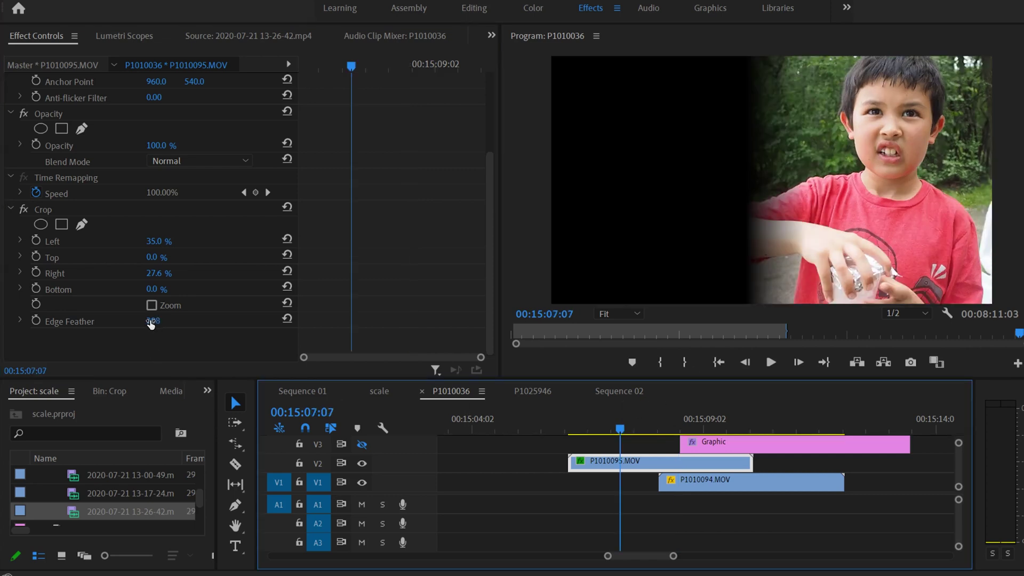
Raise the boy clip's crop Edge Feather to roughly 350–470 for a very soft edge
{"action": "left_click_drag", "start_coordinate": [158, 323], "coordinate": [275, 323]}
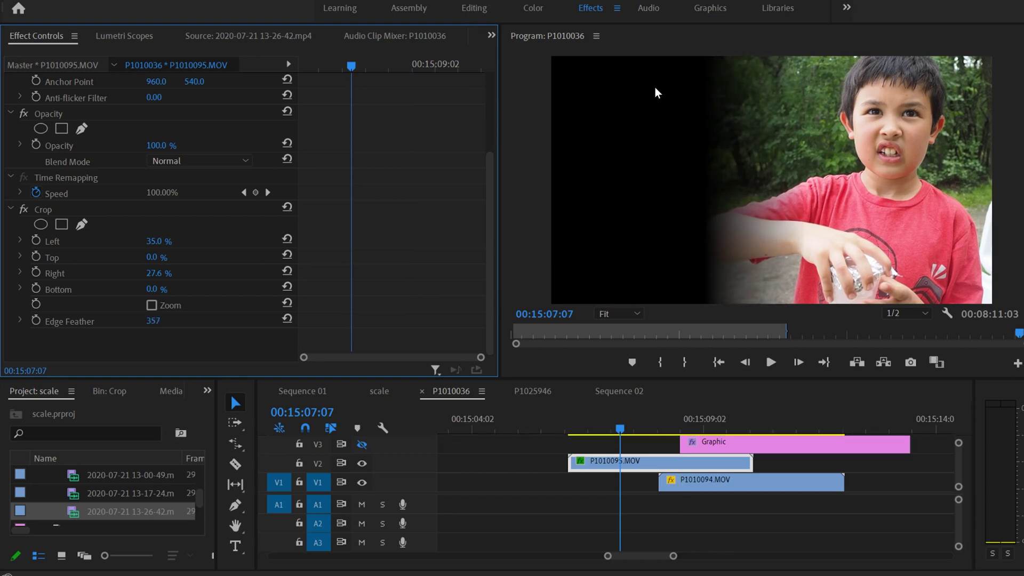
{"action": "left_click_drag", "start_coordinate": [154, 321], "coordinate": [625, 72]}
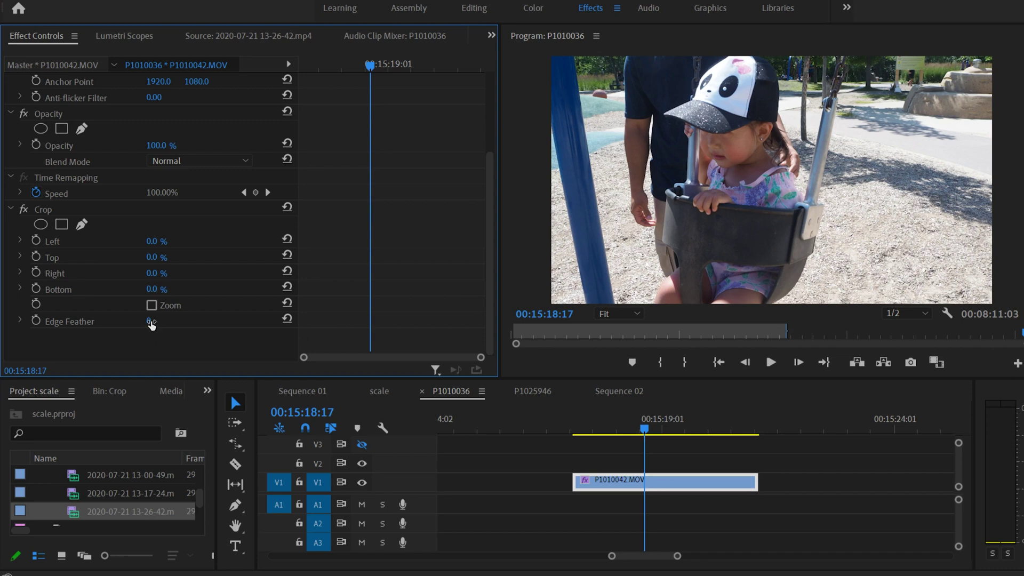
{"action": "left_click_drag", "start_coordinate": [149, 321], "coordinate": [128, 321]}
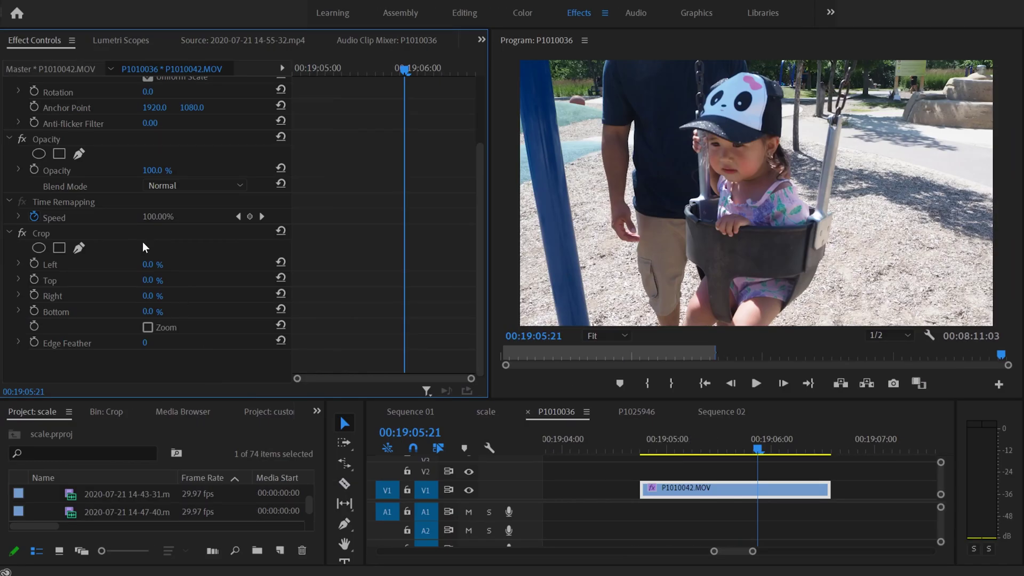
Try an elliptical Opacity mask over the girl's face, then delete it
{"action": "left_click", "coordinate": [39, 154]}
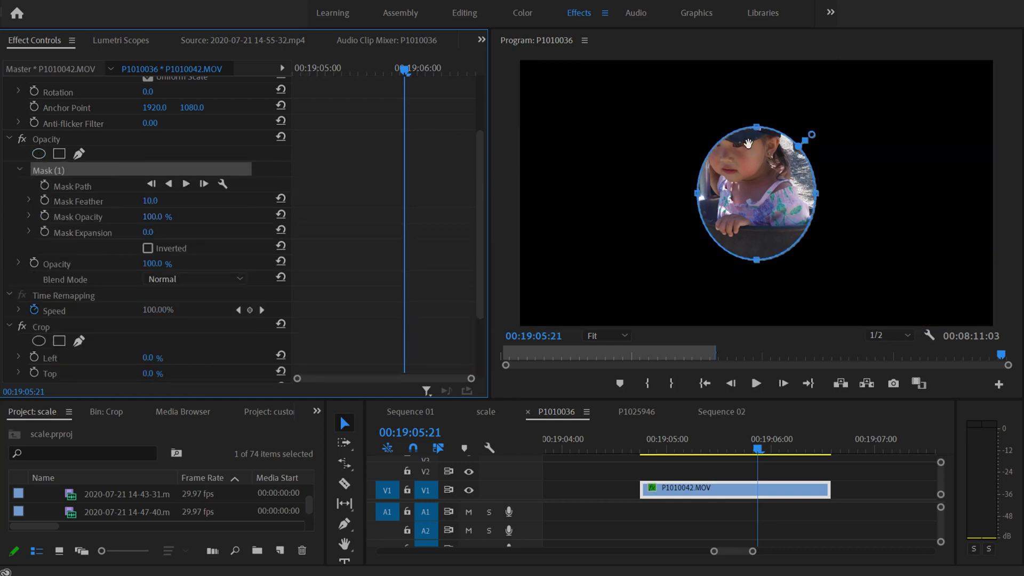
{"action": "left_click_drag", "start_coordinate": [723, 142], "coordinate": [664, 149]}
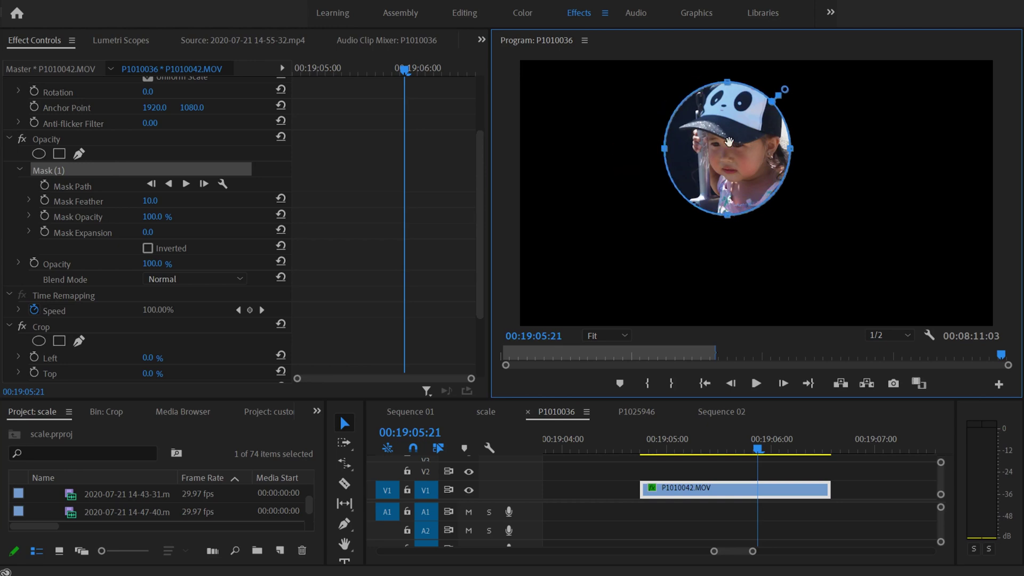
{"action": "left_click_drag", "start_coordinate": [784, 149], "coordinate": [825, 168]}
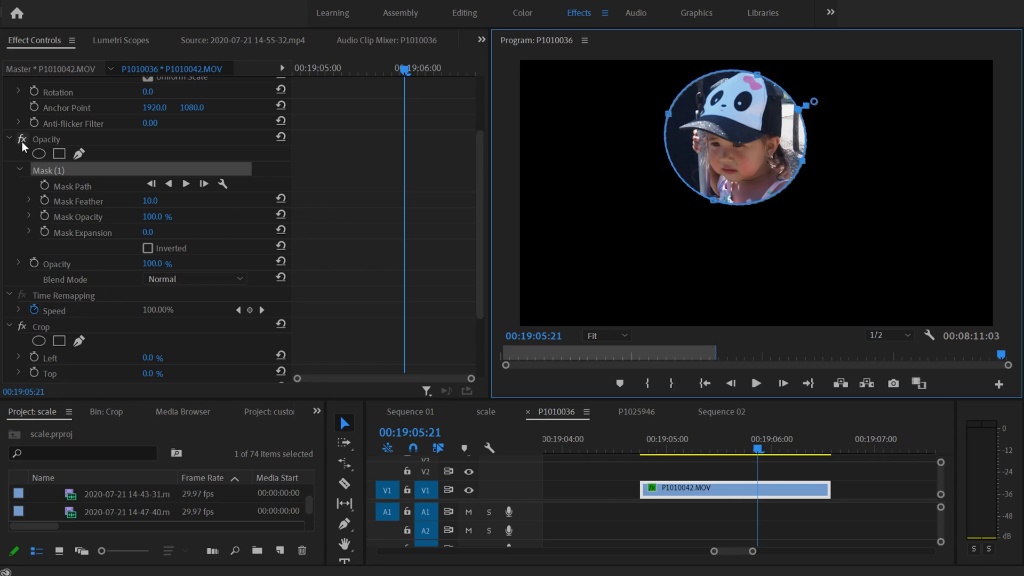
{"action": "left_click", "coordinate": [43, 170]}
{"action": "key", "text": "Delete"}
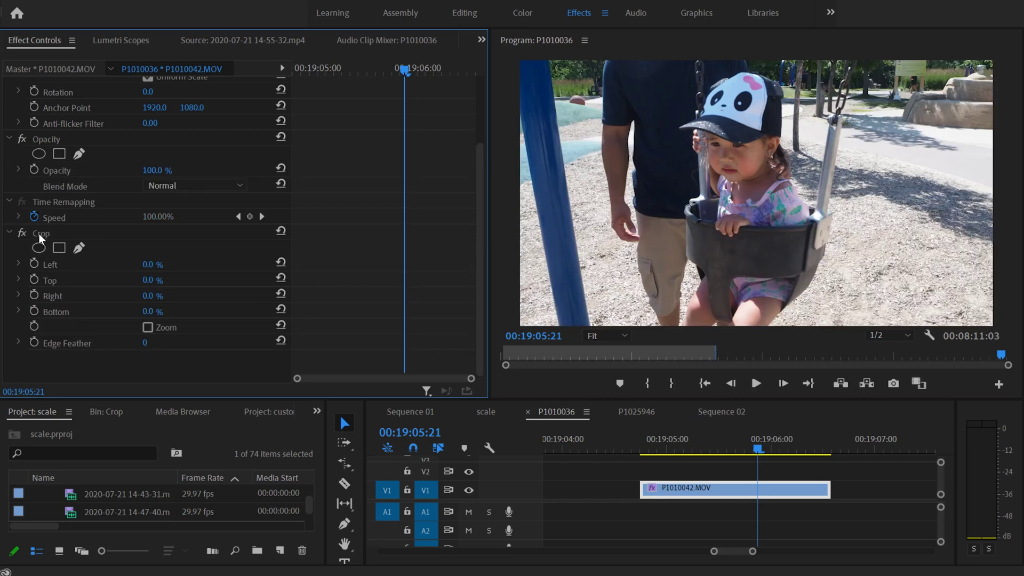
Add an elliptical Crop mask over her head, set Left to 100% and invert it, then clear it
{"action": "left_click", "coordinate": [39, 249]}
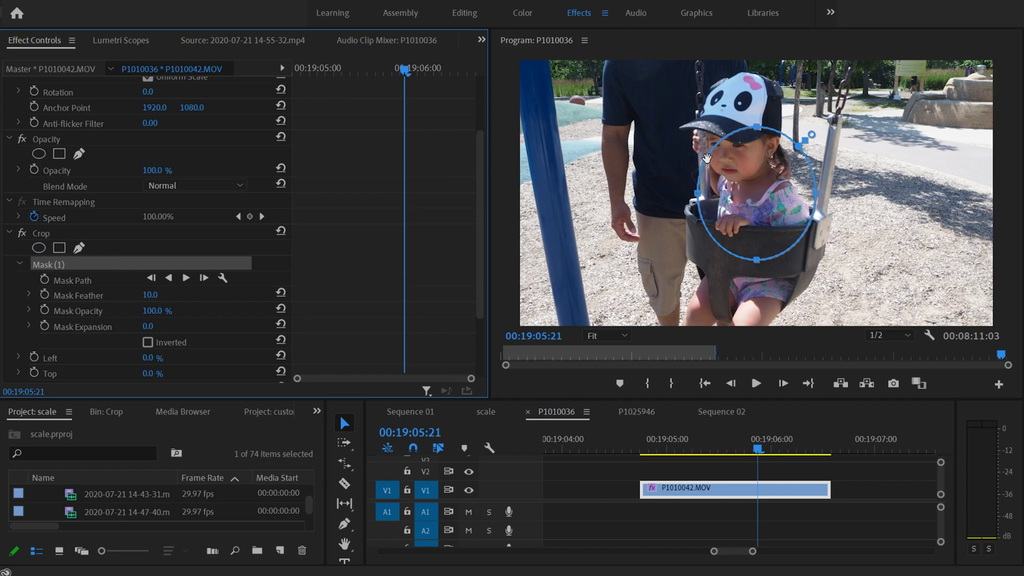
{"action": "left_click_drag", "start_coordinate": [707, 159], "coordinate": [689, 107]}
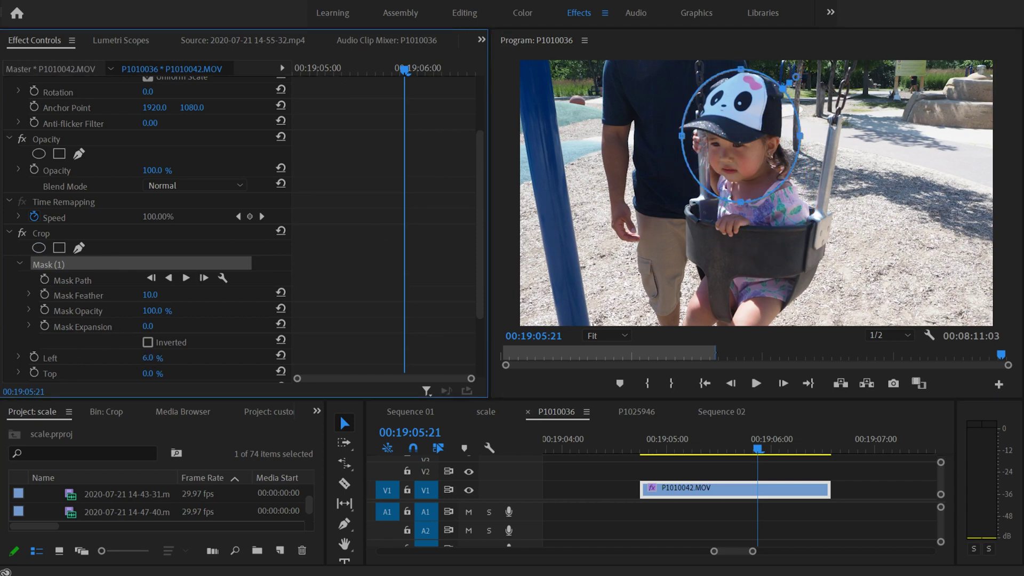
{"action": "left_click_drag", "start_coordinate": [149, 358], "coordinate": [223, 358]}
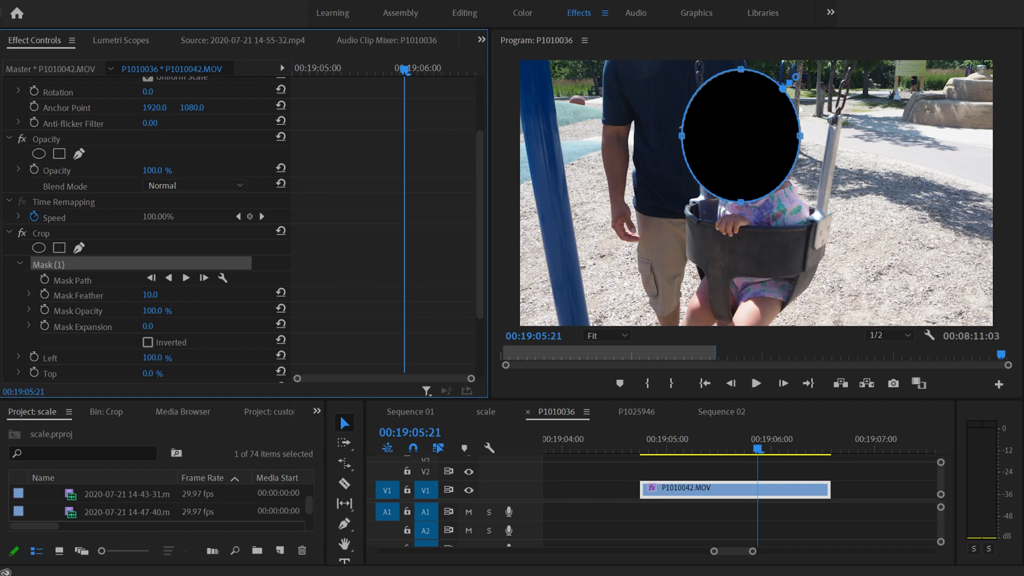
{"action": "left_click", "coordinate": [148, 343]}
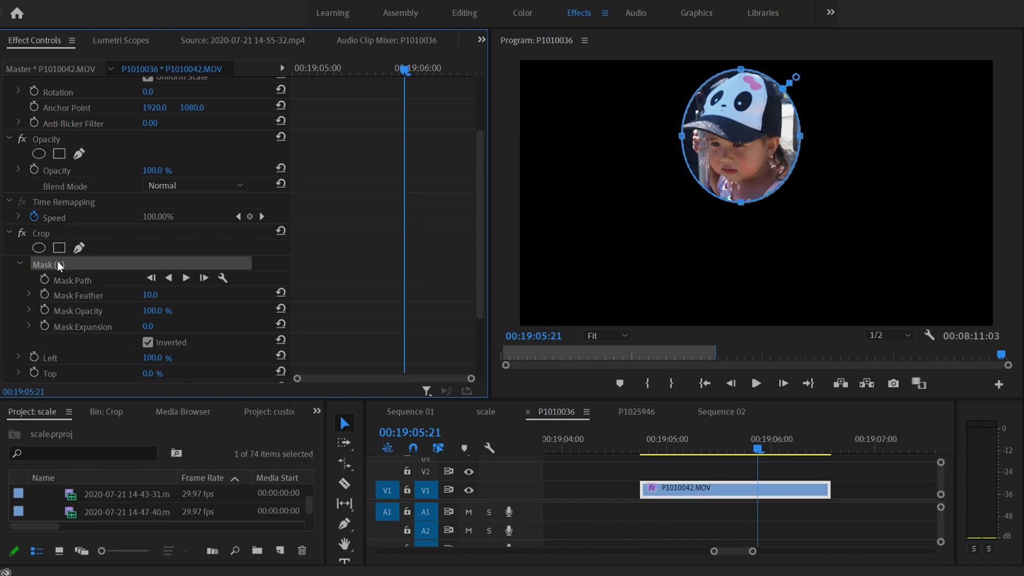
{"action": "left_click", "coordinate": [281, 230]}
Add a rectangular Opacity mask, drag its four corners outward, then delete it
{"action": "left_click", "coordinate": [58, 153]}
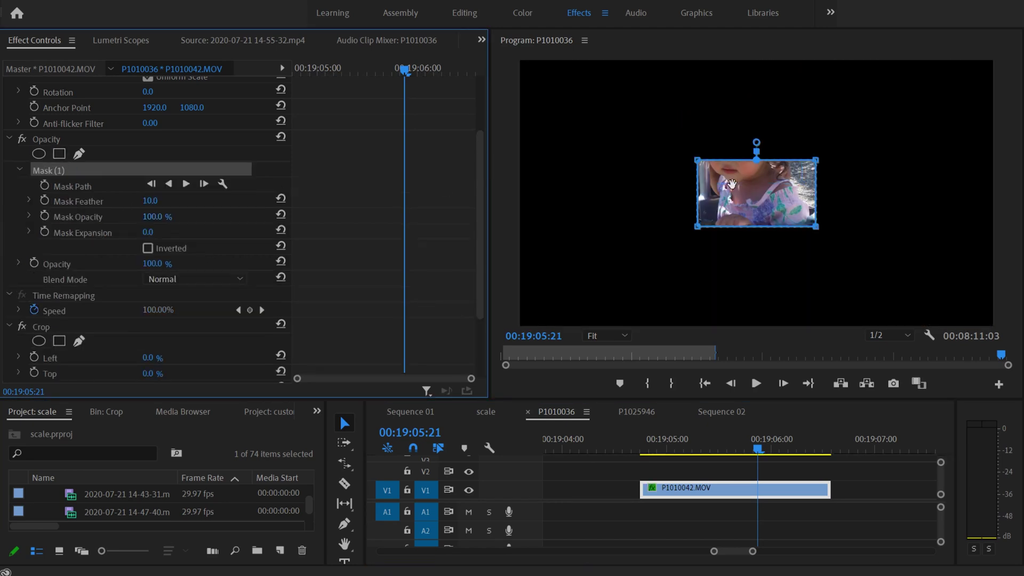
{"action": "left_click_drag", "start_coordinate": [698, 228], "coordinate": [598, 251]}
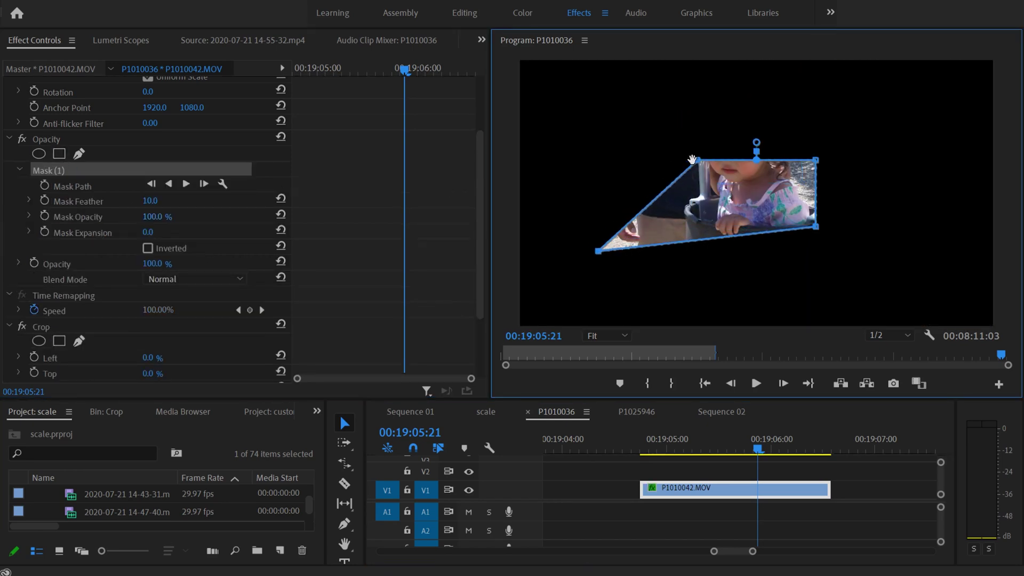
{"action": "left_click_drag", "start_coordinate": [697, 160], "coordinate": [652, 115]}
{"action": "left_click_drag", "start_coordinate": [816, 160], "coordinate": [840, 104]}
{"action": "left_click_drag", "start_coordinate": [815, 227], "coordinate": [852, 292]}
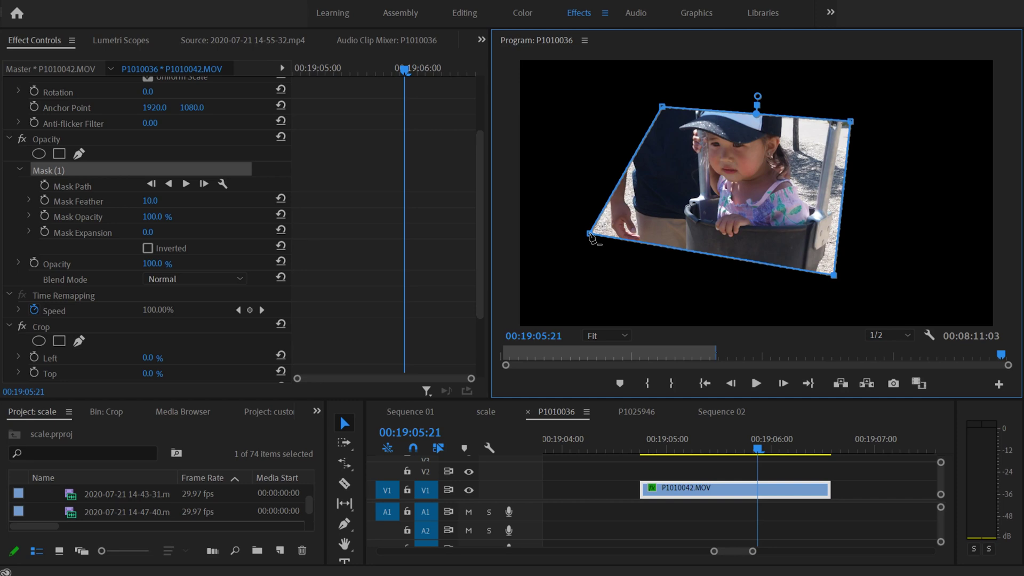
{"action": "left_click", "coordinate": [589, 233], "text": "ctrl"}
{"action": "key", "text": "Delete"}
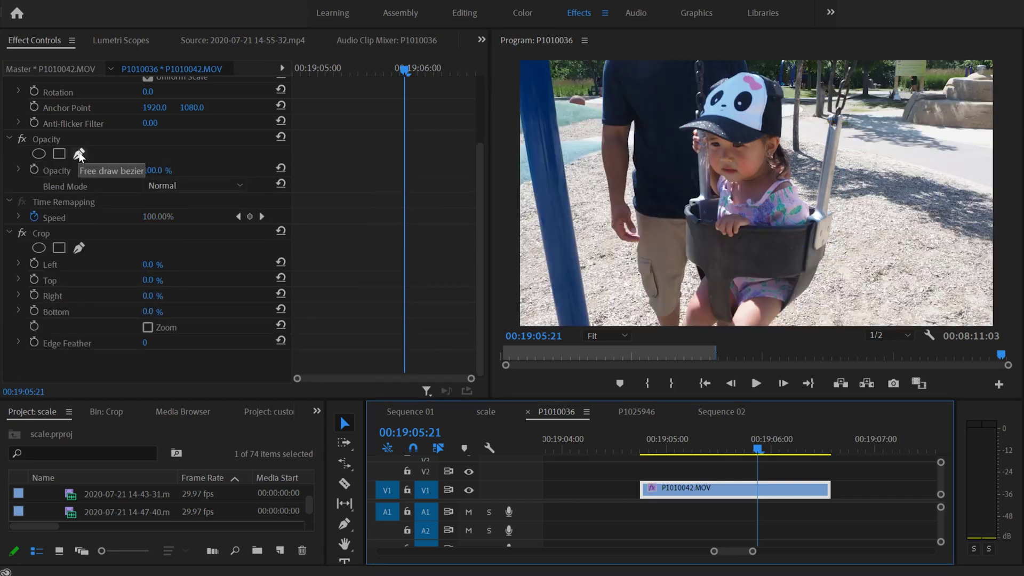
Draw a closed freeform pen mask around the girl on the swing
{"action": "left_click", "coordinate": [79, 154]}
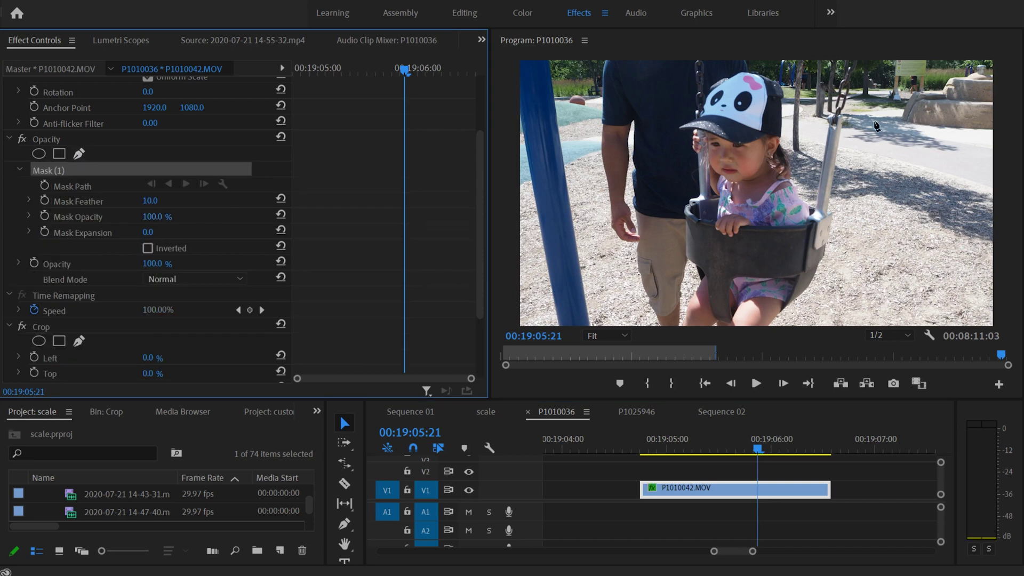
{"action": "left_click", "coordinate": [836, 87]}
{"action": "left_click", "coordinate": [666, 66]}
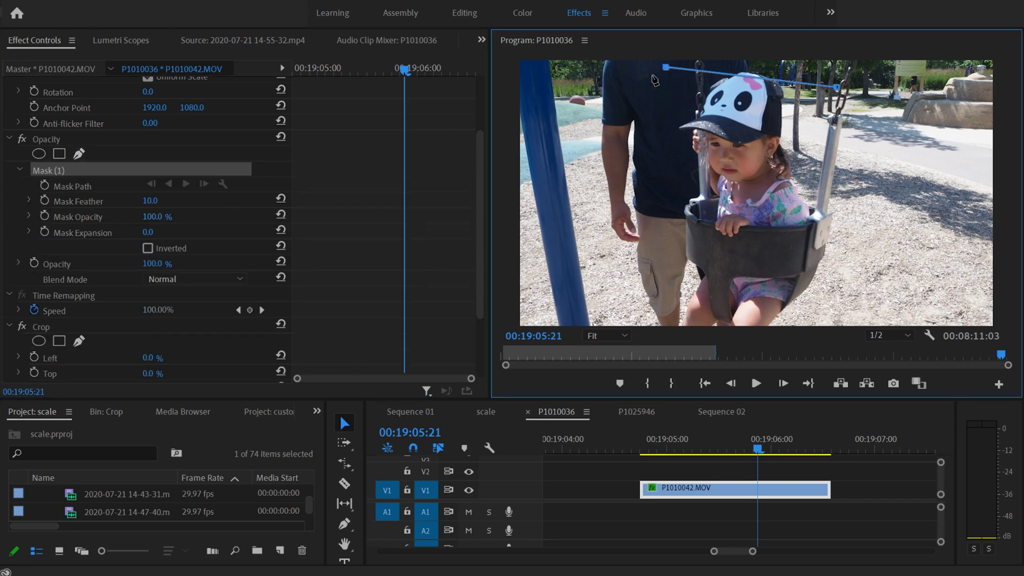
{"action": "left_click", "coordinate": [568, 149]}
{"action": "left_click", "coordinate": [617, 276]}
{"action": "left_click", "coordinate": [853, 277]}
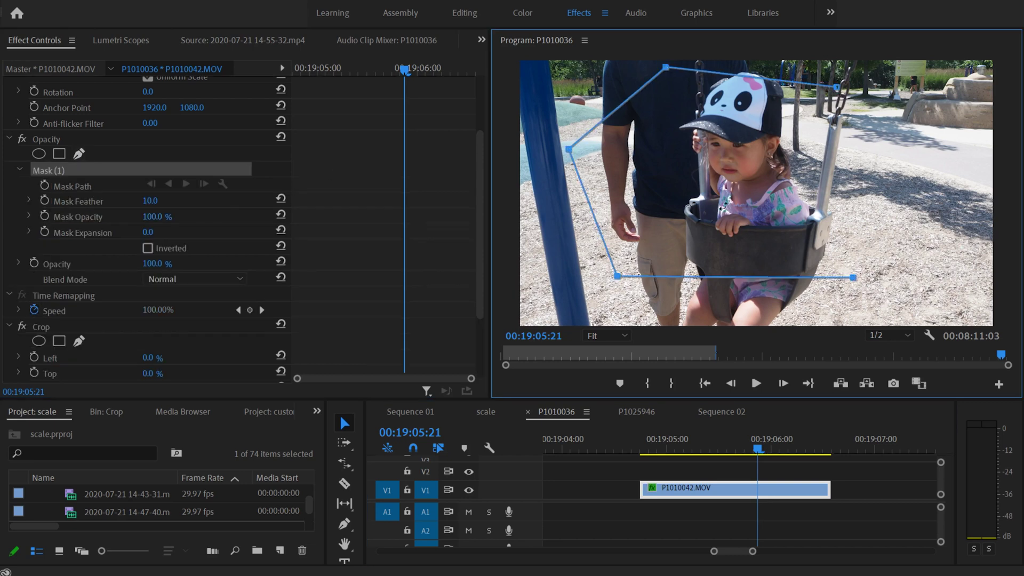
{"action": "left_click", "coordinate": [710, 196]}
{"action": "left_click", "coordinate": [874, 169]}
{"action": "left_click", "coordinate": [823, 120]}
{"action": "left_click", "coordinate": [892, 100]}
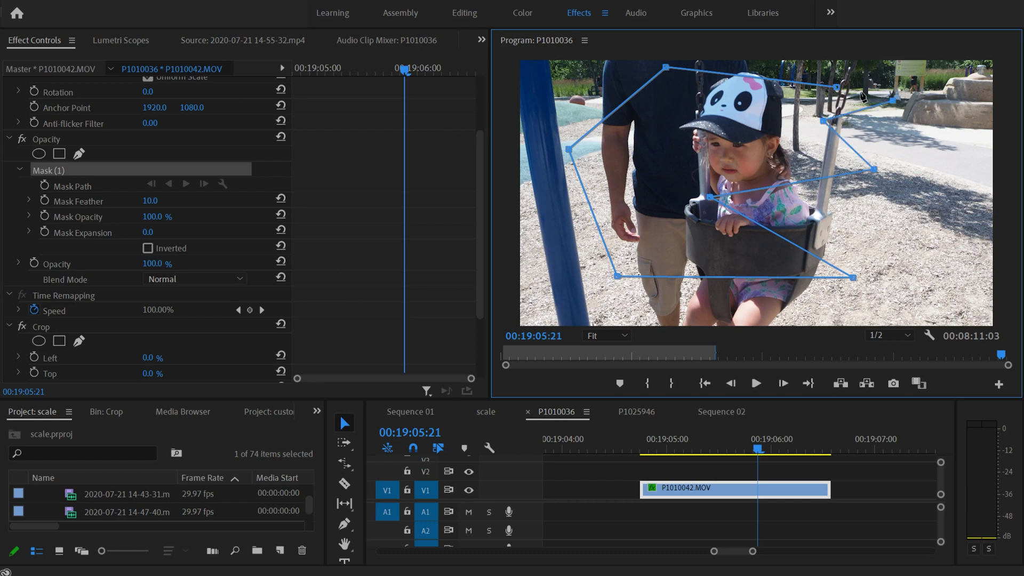
{"action": "left_click", "coordinate": [837, 88]}
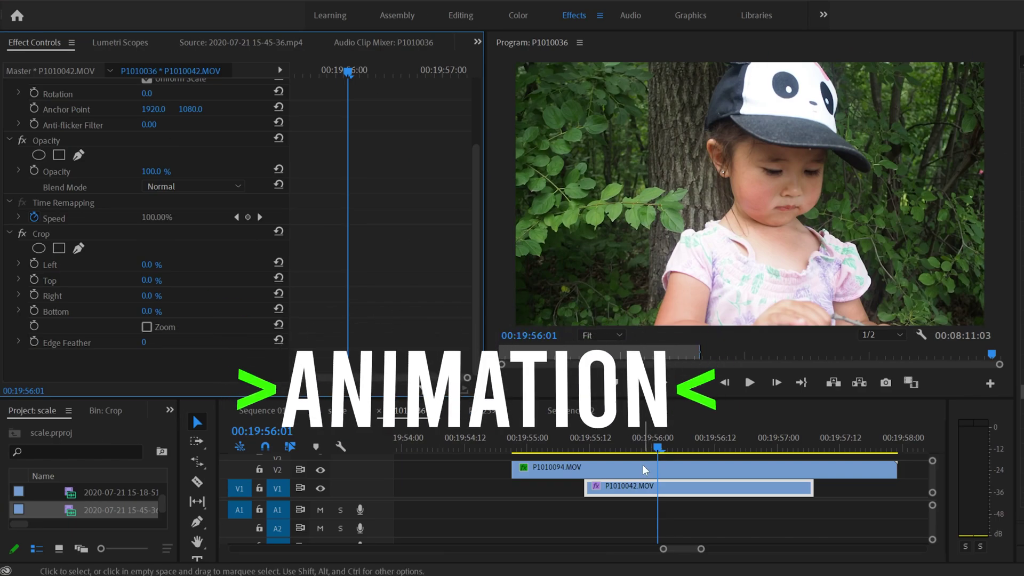
Keyframe P1010094's Crop Left at 0% at 00:19:55:15, then move to 00:19:57:03
{"action": "left_click", "coordinate": [634, 474]}
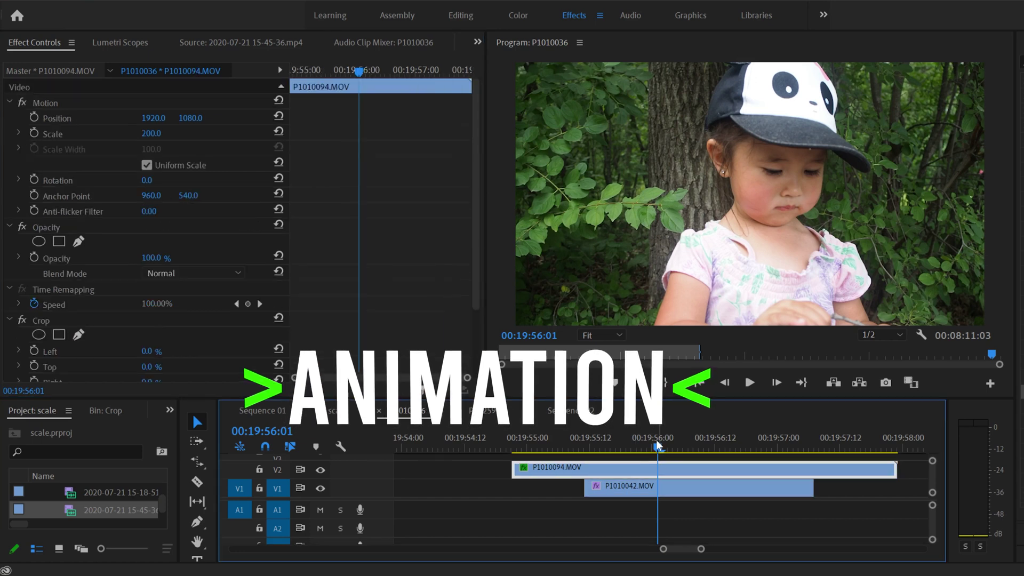
{"action": "left_click", "coordinate": [625, 447]}
{"action": "left_click_drag", "start_coordinate": [625, 447], "coordinate": [604, 450]}
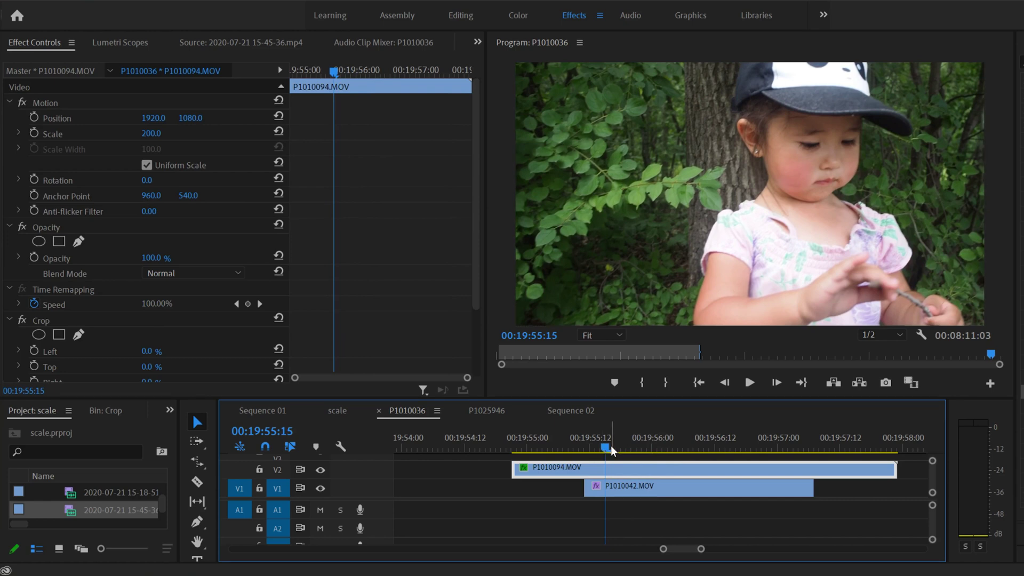
{"action": "left_click_drag", "start_coordinate": [475, 240], "coordinate": [457, 336]}
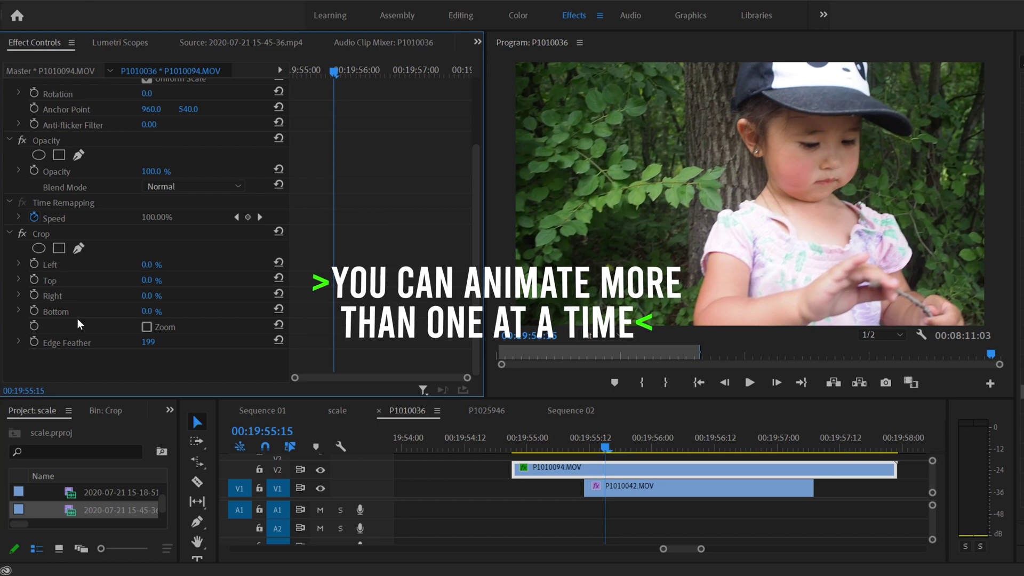
{"action": "left_click", "coordinate": [35, 266]}
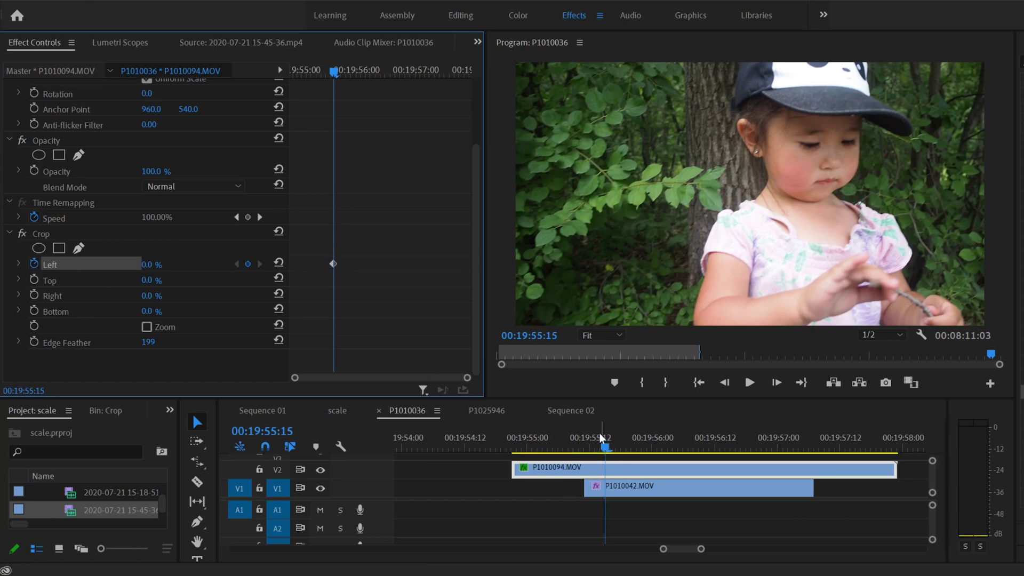
{"action": "left_click", "coordinate": [621, 473]}
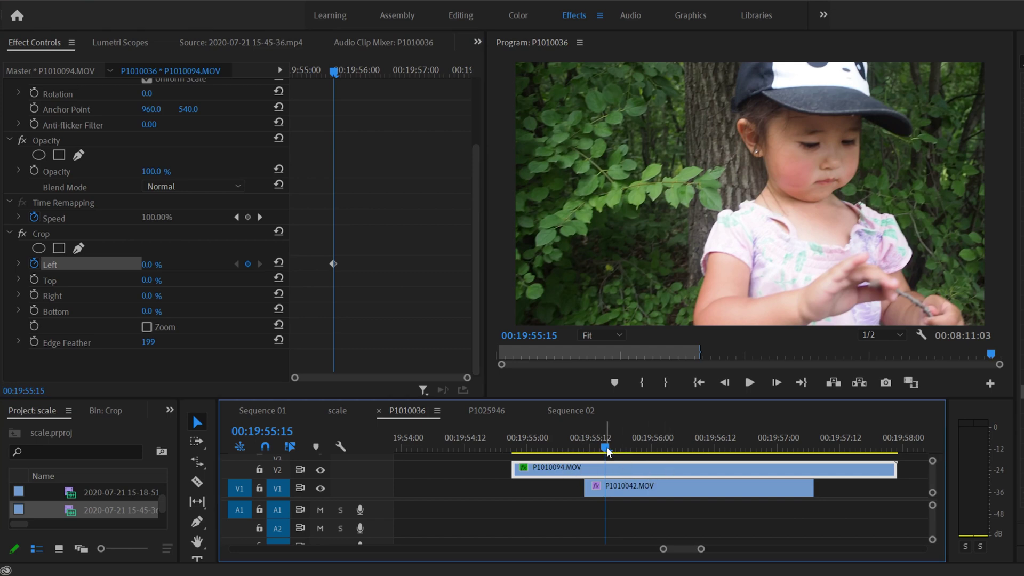
{"action": "left_click_drag", "start_coordinate": [606, 448], "coordinate": [796, 443]}
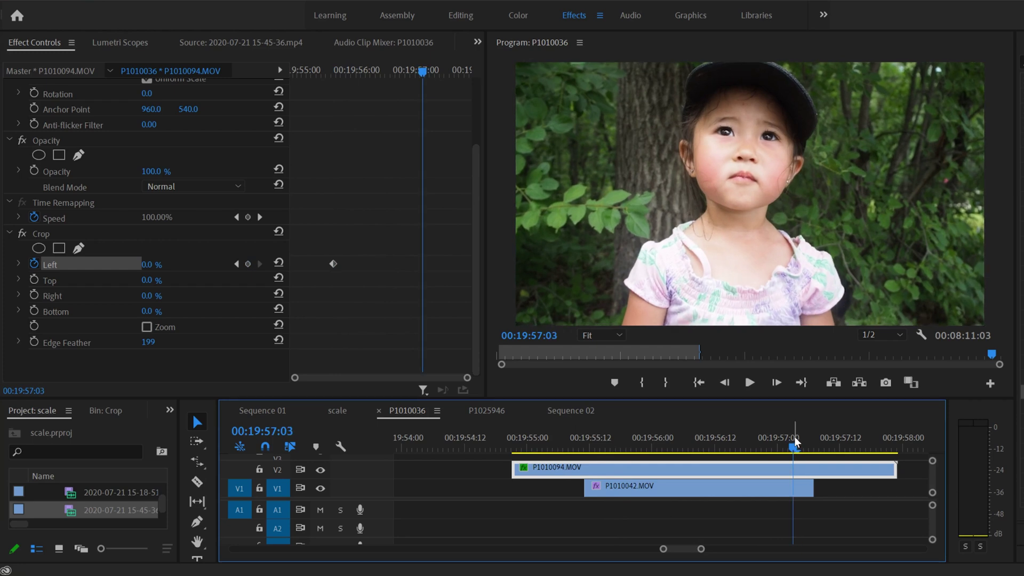
Add a second Crop Left keyframe at 00:19:57:03 and set Left to 100%
{"action": "left_click", "coordinate": [248, 264]}
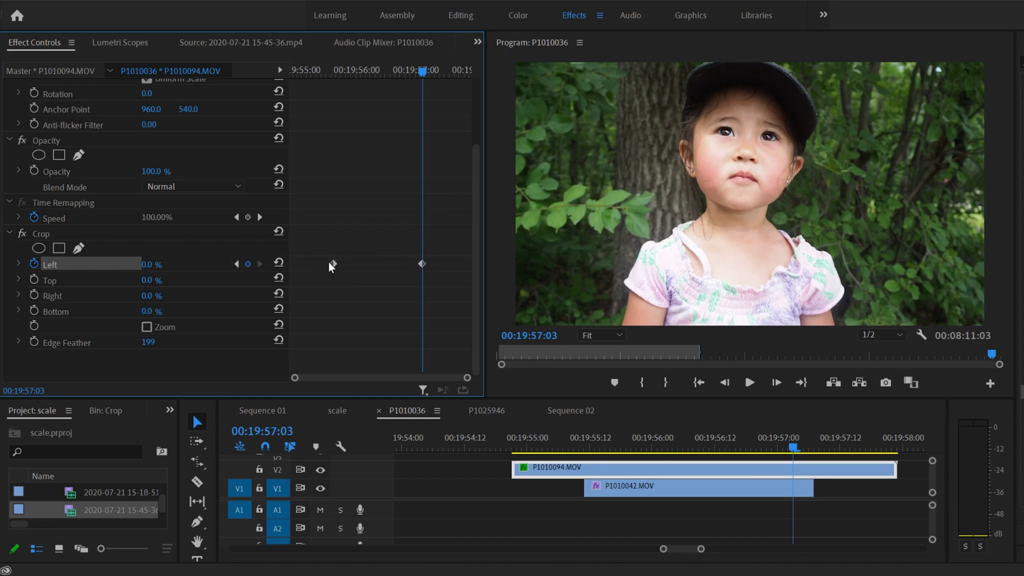
{"action": "left_click", "coordinate": [236, 266]}
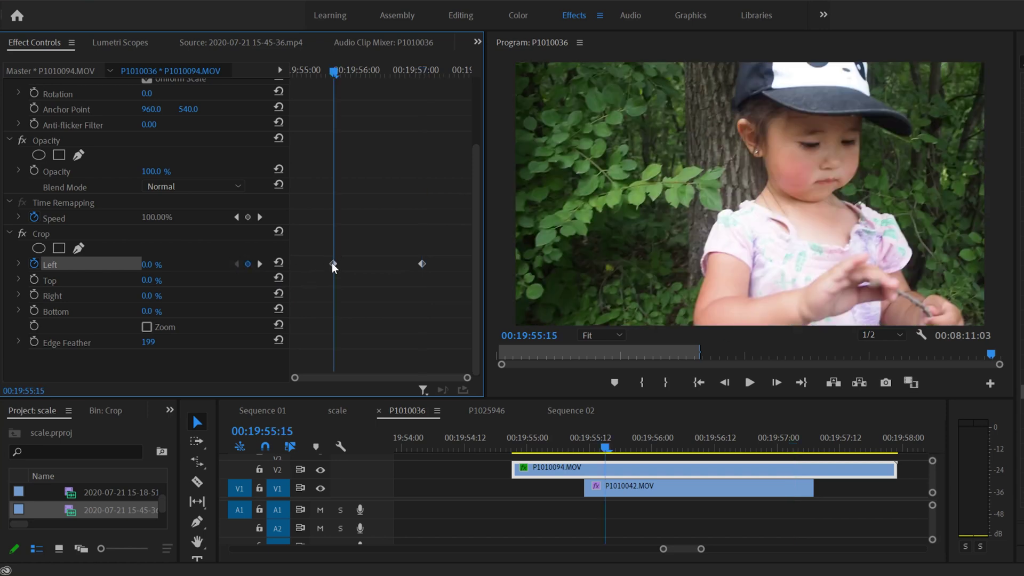
{"action": "left_click", "coordinate": [260, 264]}
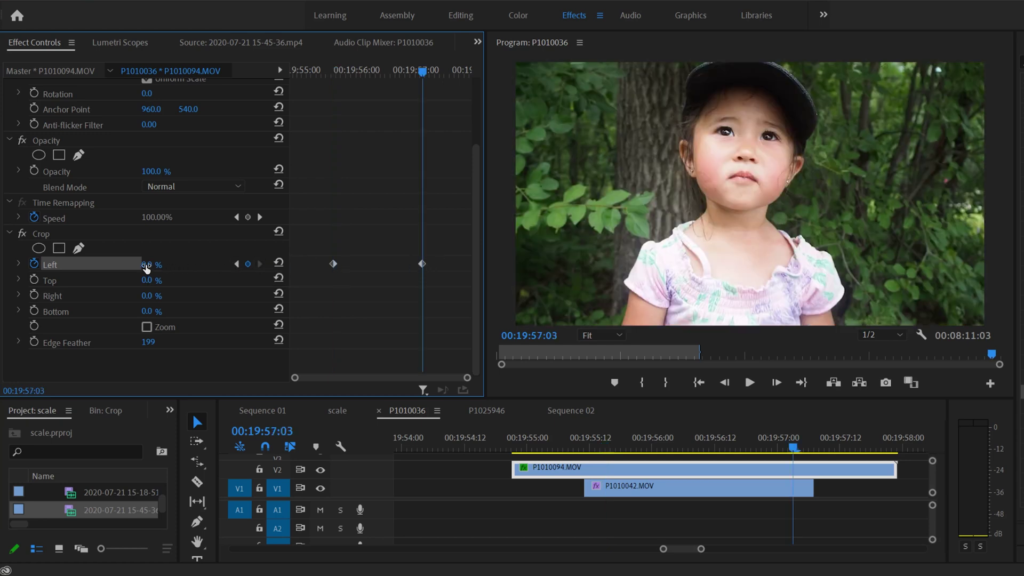
{"action": "left_click_drag", "start_coordinate": [147, 265], "coordinate": [251, 265]}
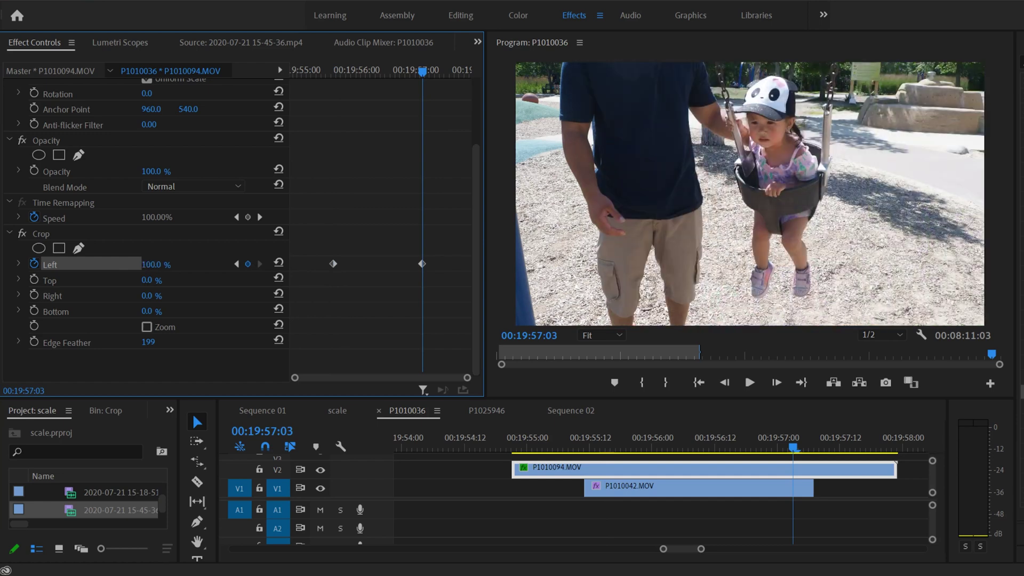
Rewind, play back the wipe, and scrub through it to check
{"action": "left_click", "coordinate": [589, 443]}
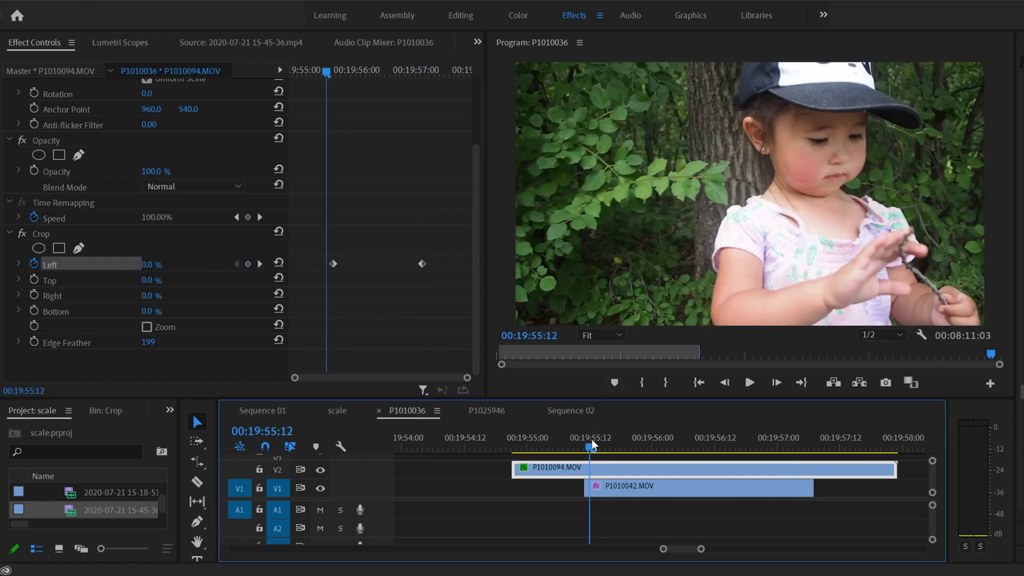
{"action": "left_click", "coordinate": [749, 383]}
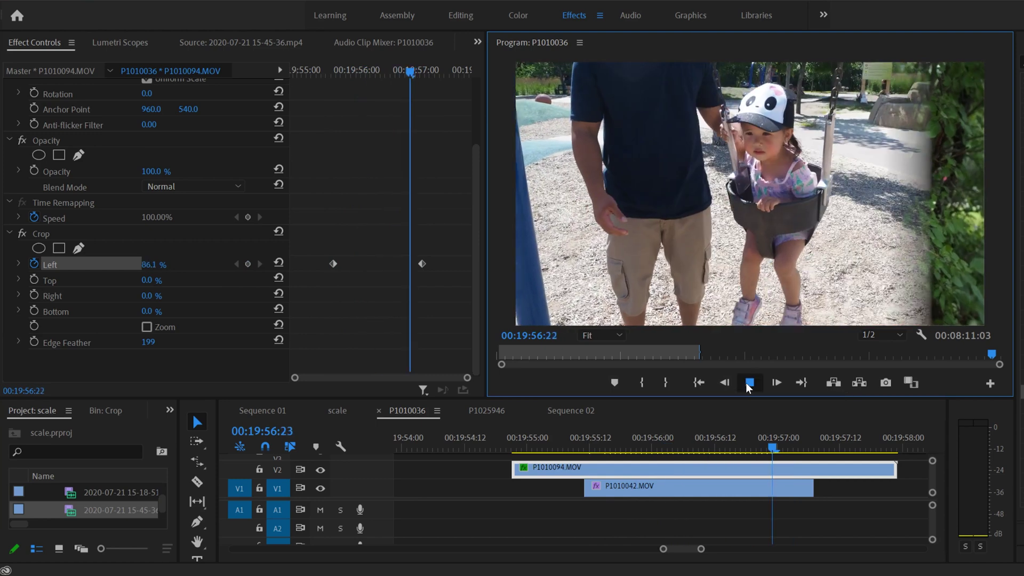
{"action": "left_click", "coordinate": [749, 384]}
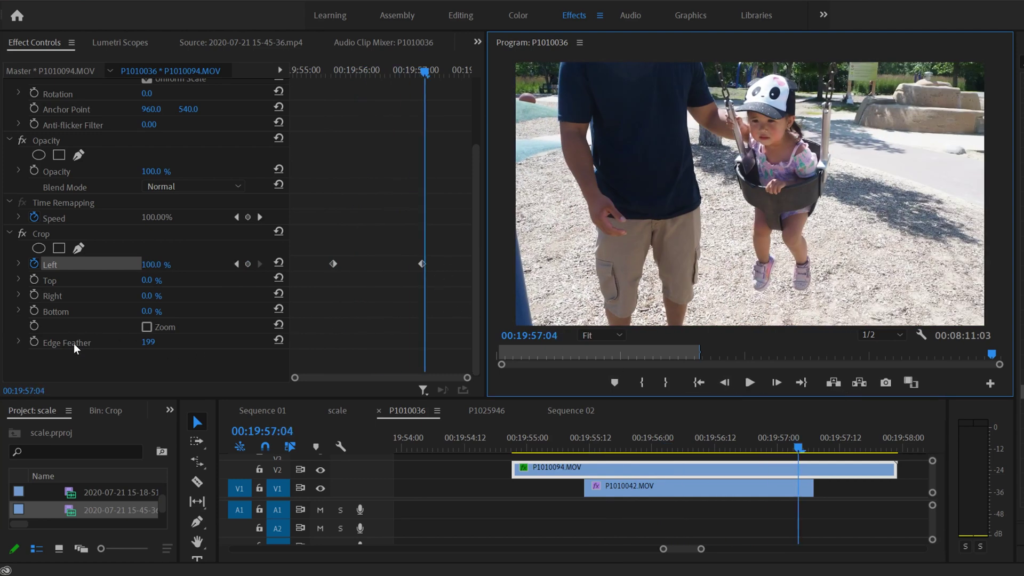
{"action": "left_click_drag", "start_coordinate": [608, 438], "coordinate": [730, 438]}
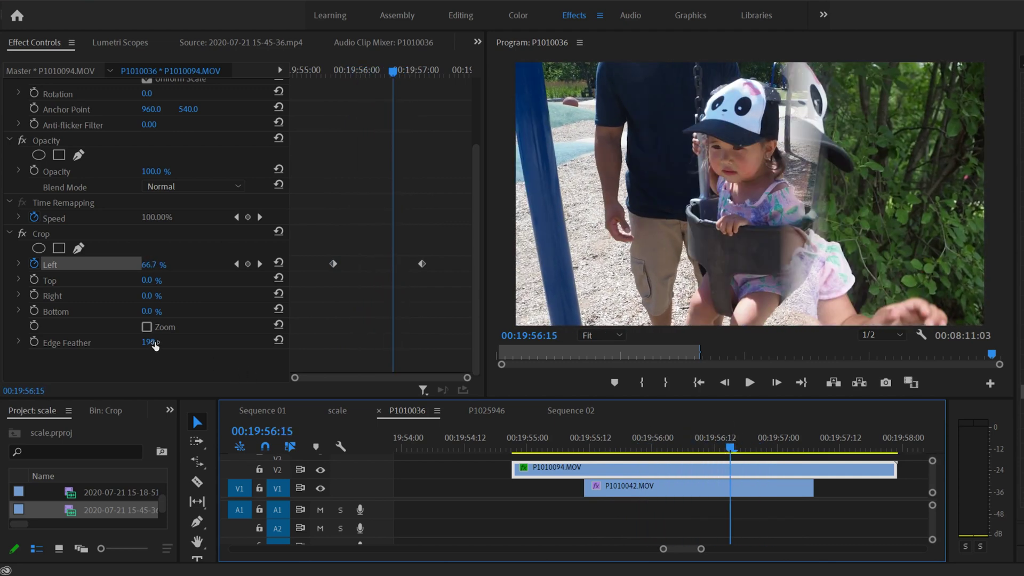
Set the crop Edge Feather from 199 to 0
{"action": "left_click", "coordinate": [160, 341]}
{"action": "type", "text": "0"}
{"action": "key", "text": "Return"}
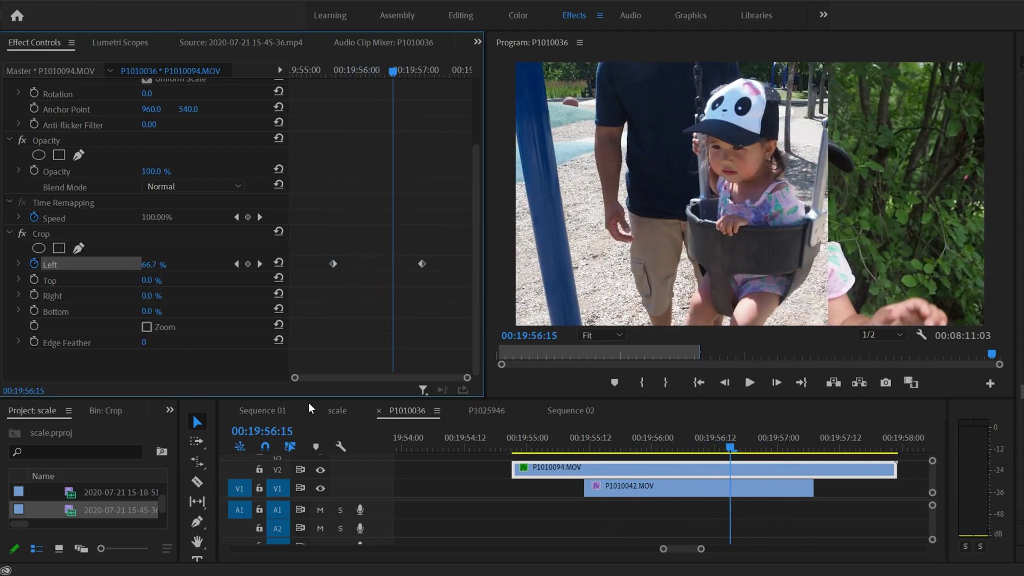
Play back the hard-edged wipe and step through its keyframes to check
{"action": "left_click", "coordinate": [594, 438]}
{"action": "left_click", "coordinate": [749, 382]}
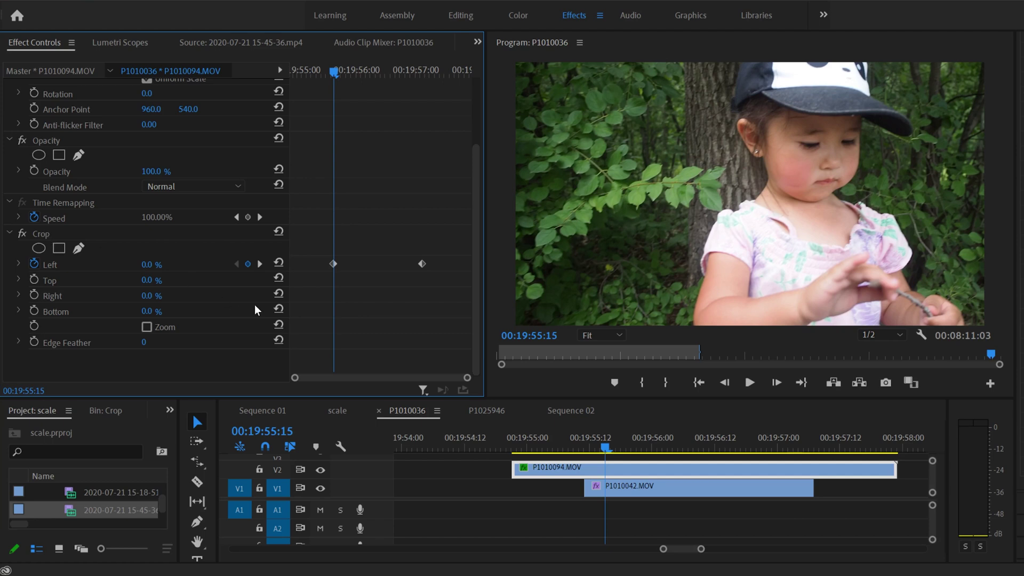
{"action": "left_click", "coordinate": [259, 264]}
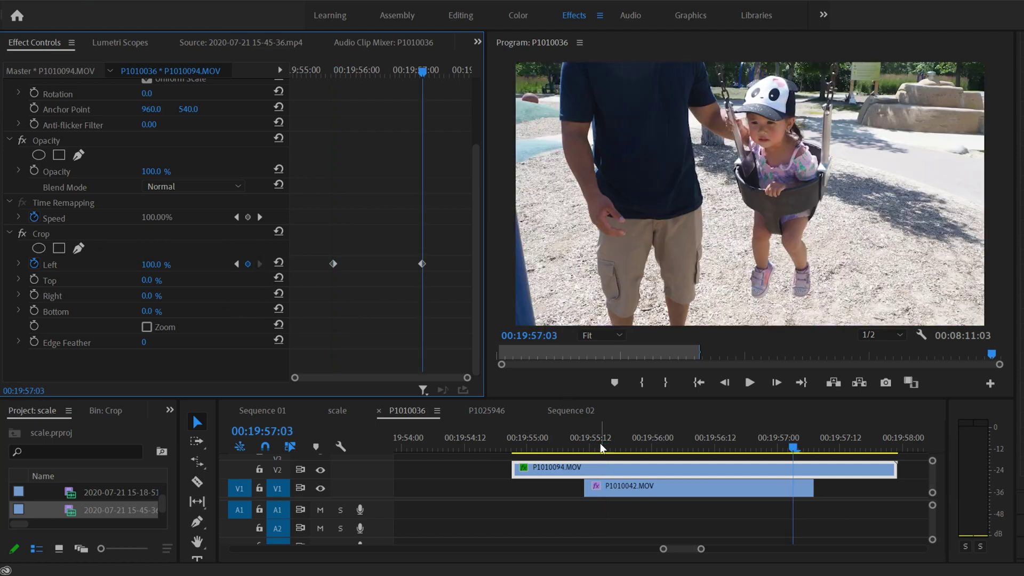
{"action": "left_click_drag", "start_coordinate": [655, 448], "coordinate": [693, 453]}
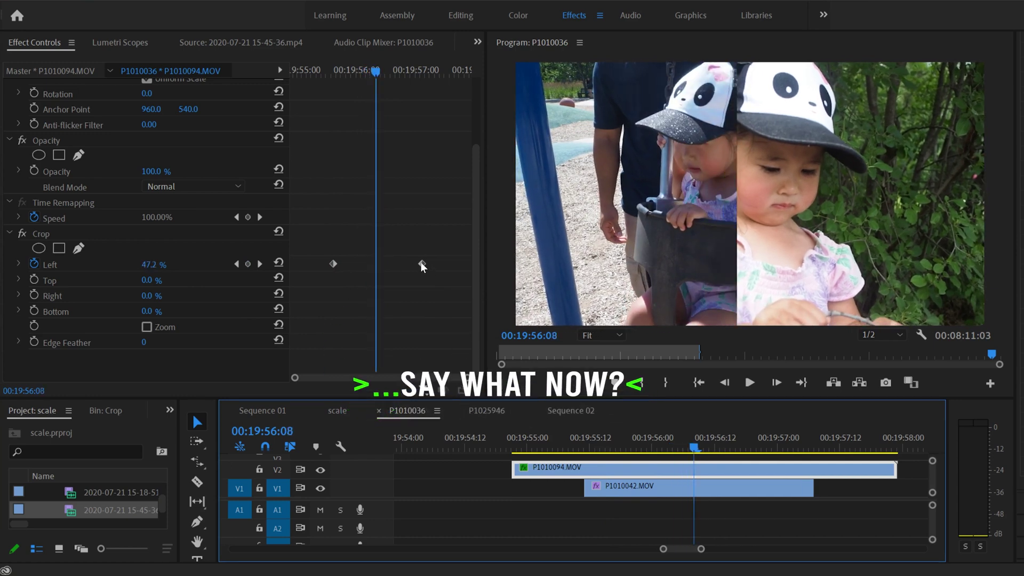
Move the end Crop Left keyframe to 00:19:56:08 and set Left to 50%
{"action": "left_click_drag", "start_coordinate": [421, 264], "coordinate": [378, 271]}
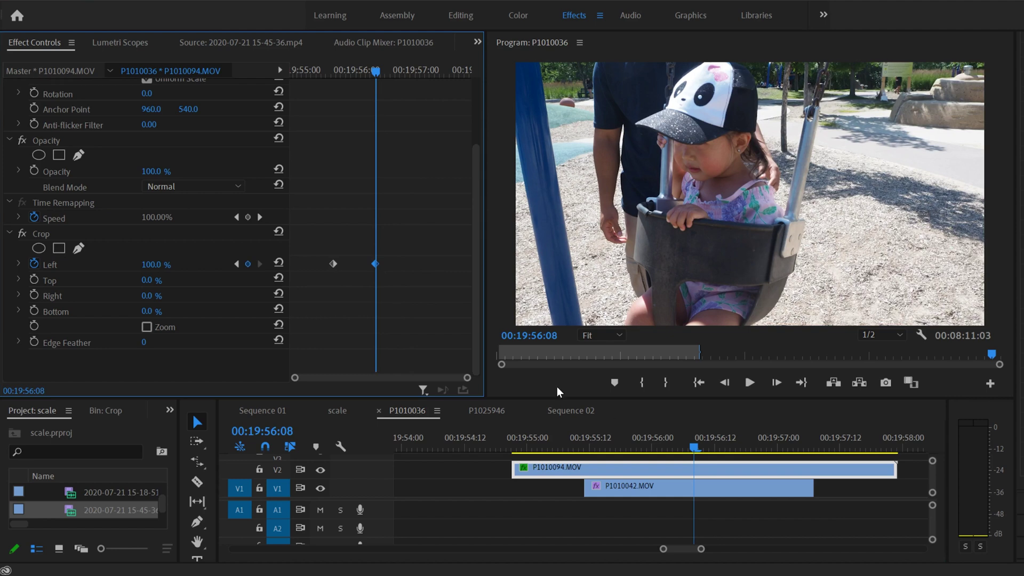
{"action": "left_click", "coordinate": [150, 265]}
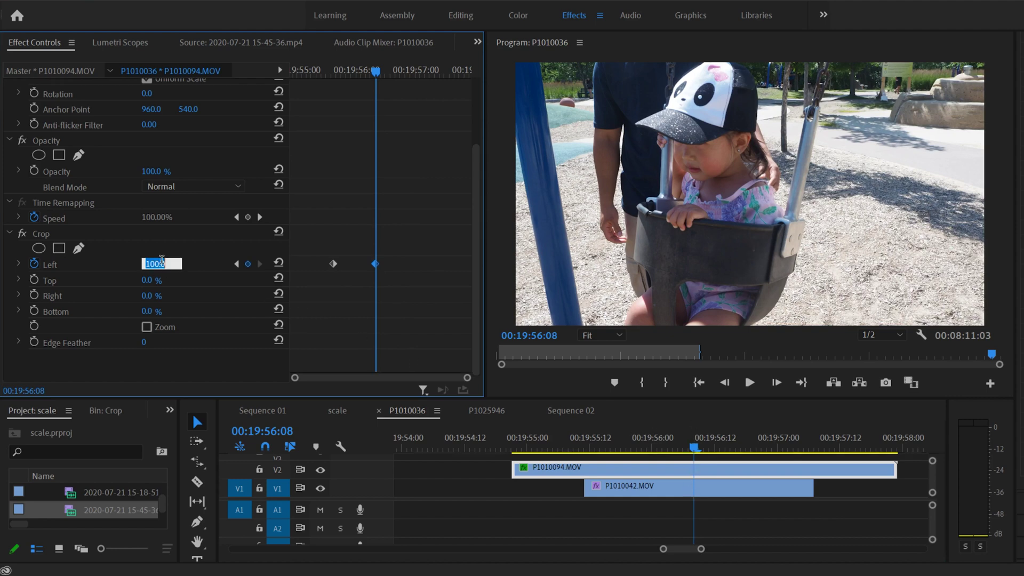
{"action": "type", "text": "50"}
{"action": "key", "text": "Return"}
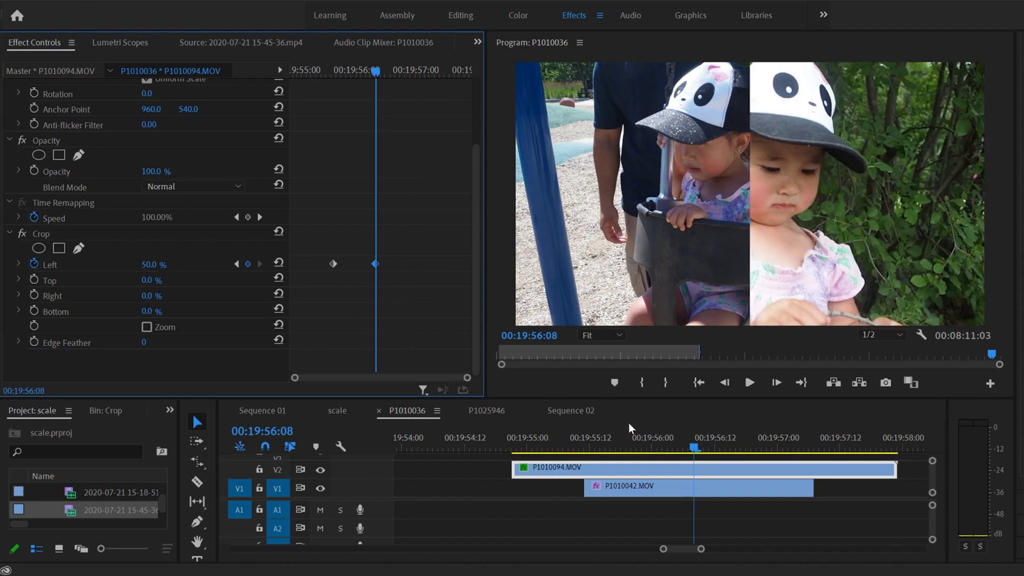
Shift swing clip P1010042 left to Position X 1464 and review the split-screen
{"action": "left_click", "coordinate": [648, 488]}
{"action": "left_click_drag", "start_coordinate": [153, 118], "coordinate": [128, 118]}
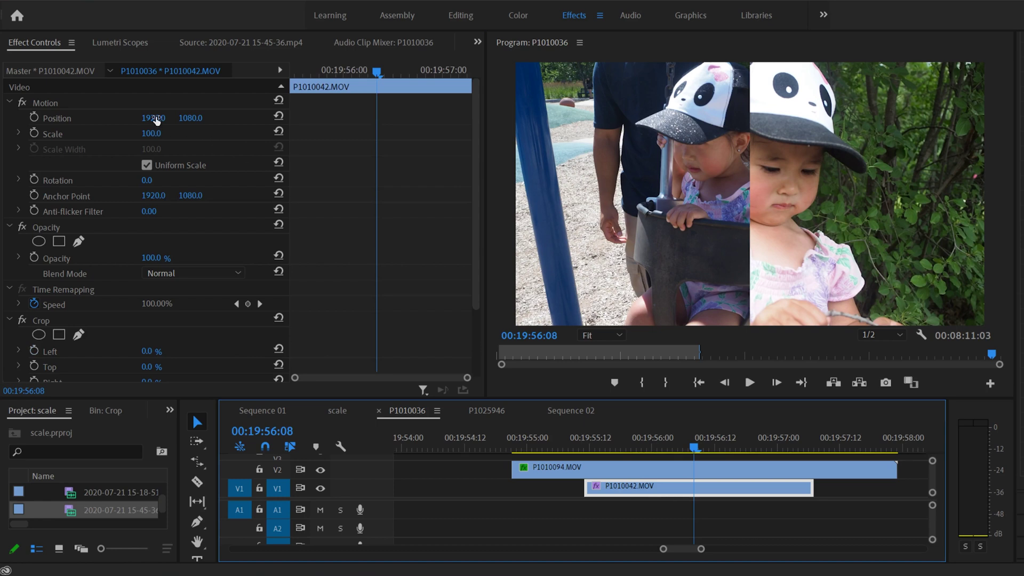
{"action": "left_click_drag", "start_coordinate": [581, 426], "coordinate": [780, 464]}
{"action": "left_click", "coordinate": [766, 179]}
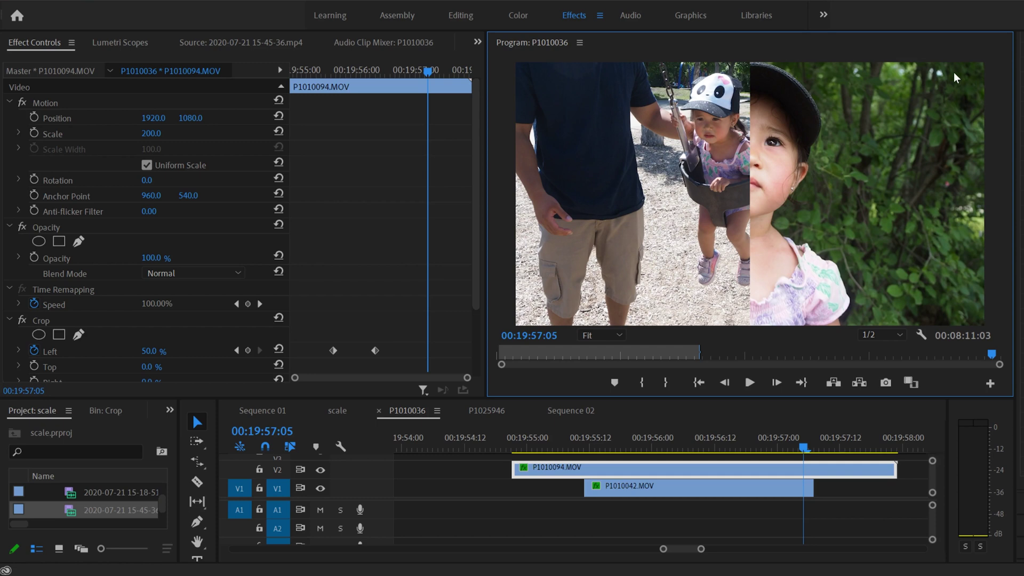
{"action": "left_click_drag", "start_coordinate": [803, 447], "coordinate": [767, 448]}
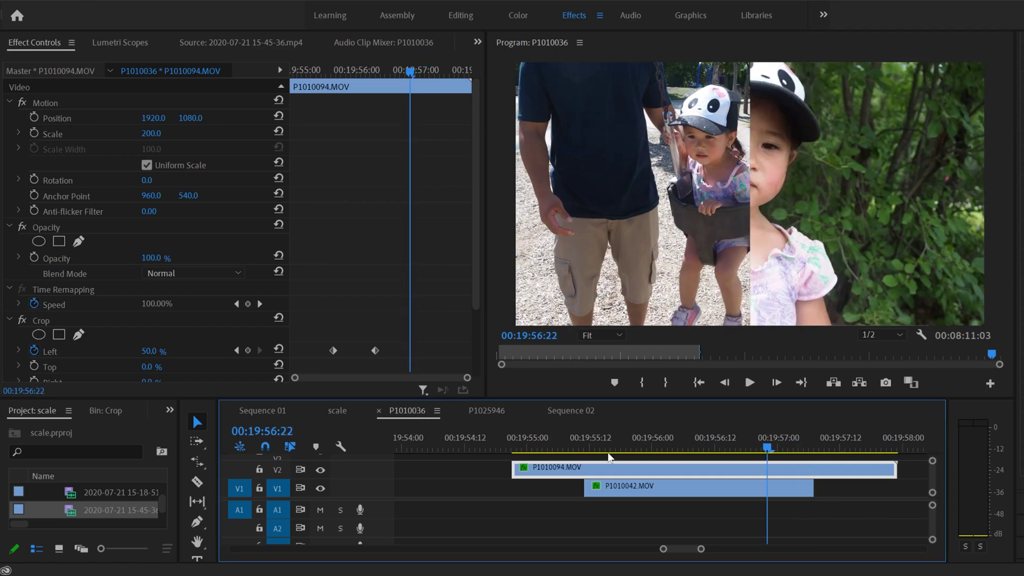
{"action": "left_click", "coordinate": [237, 350]}
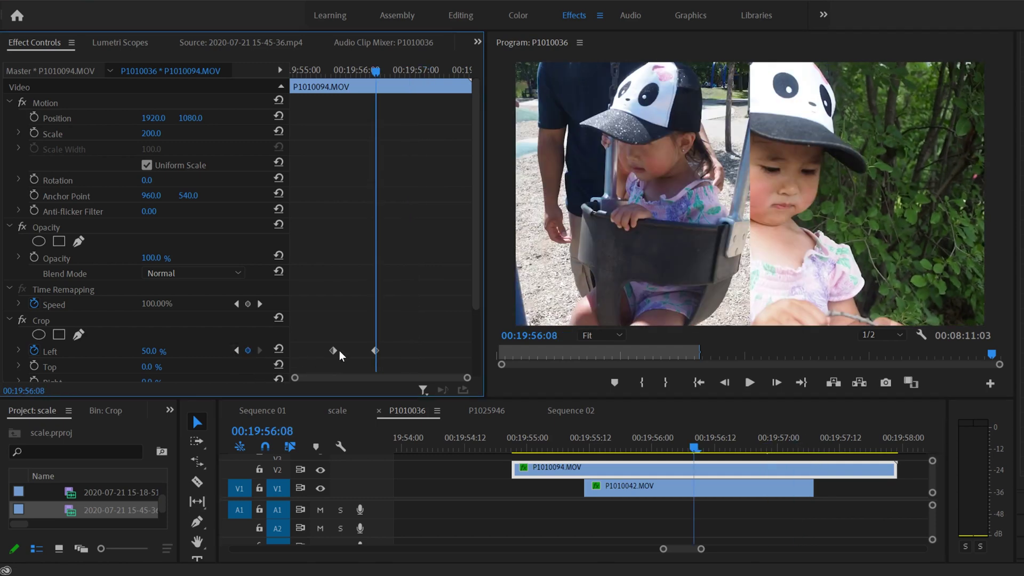
{"action": "left_click", "coordinate": [238, 351]}
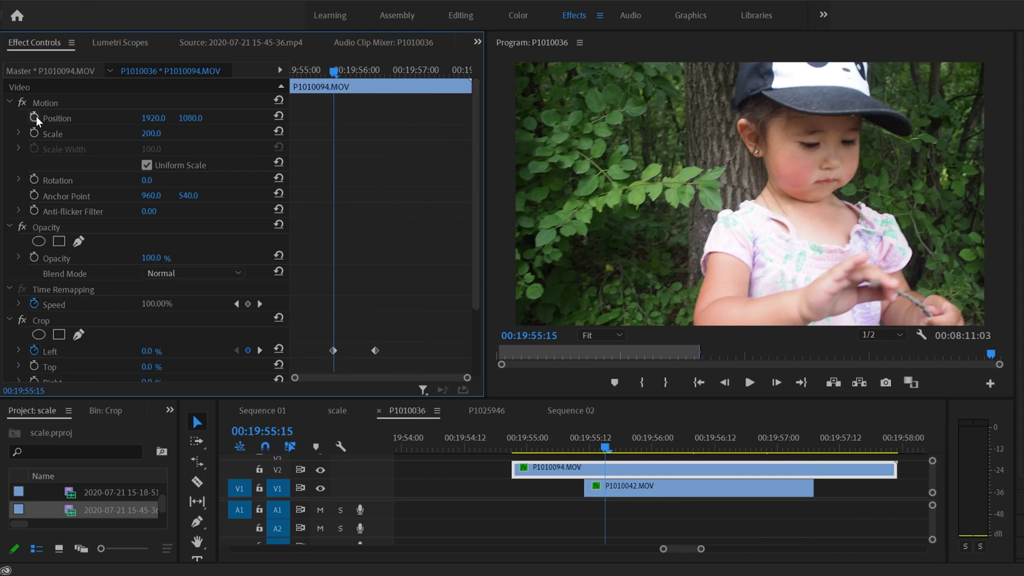
{"action": "left_click", "coordinate": [34, 117]}
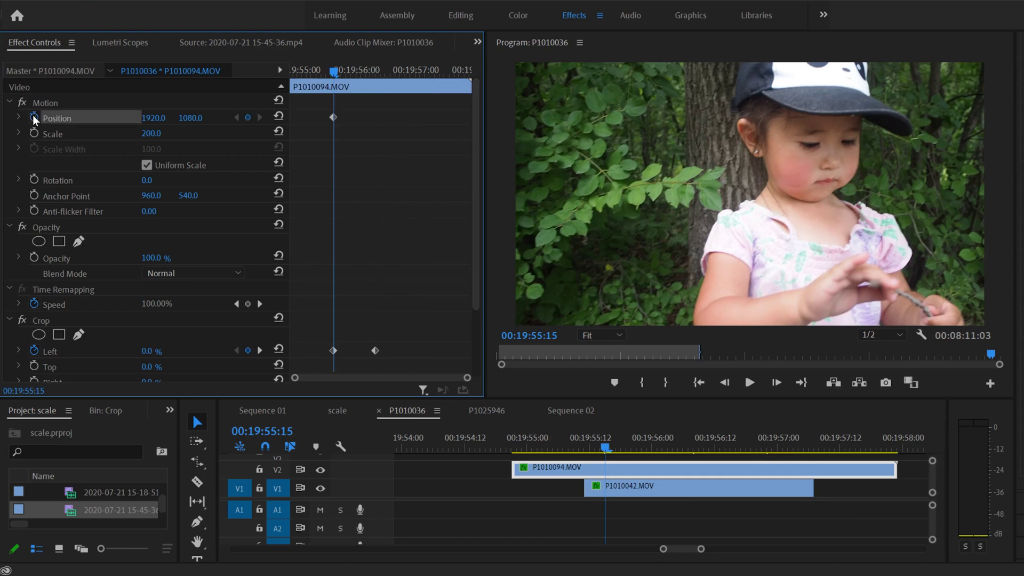
Keyframe the tree clip's end at Position X 2450 with Crop Left 34%, then preview
{"action": "left_click", "coordinate": [260, 351]}
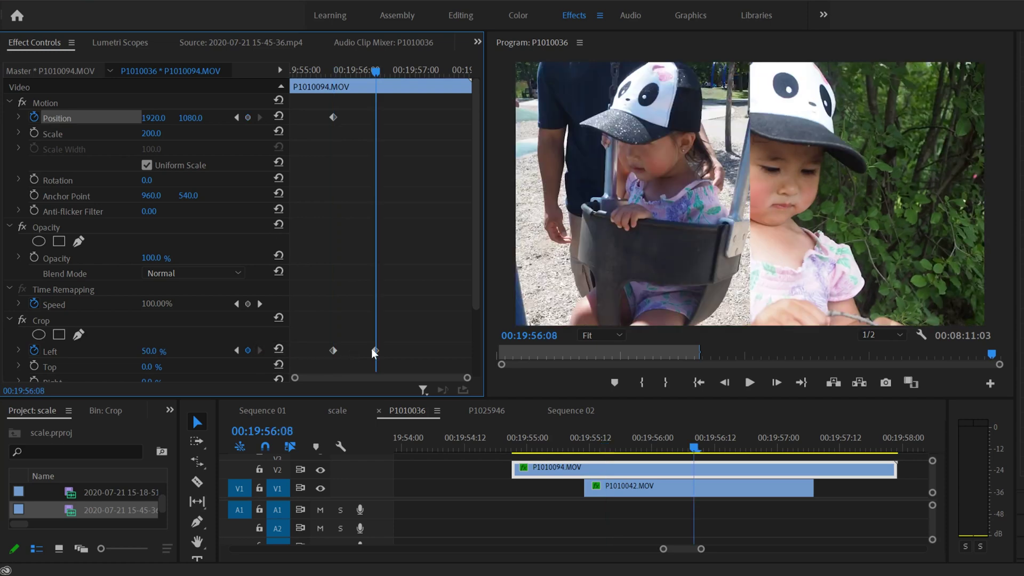
{"action": "left_click", "coordinate": [248, 117]}
{"action": "left_click_drag", "start_coordinate": [152, 118], "coordinate": [436, 119]}
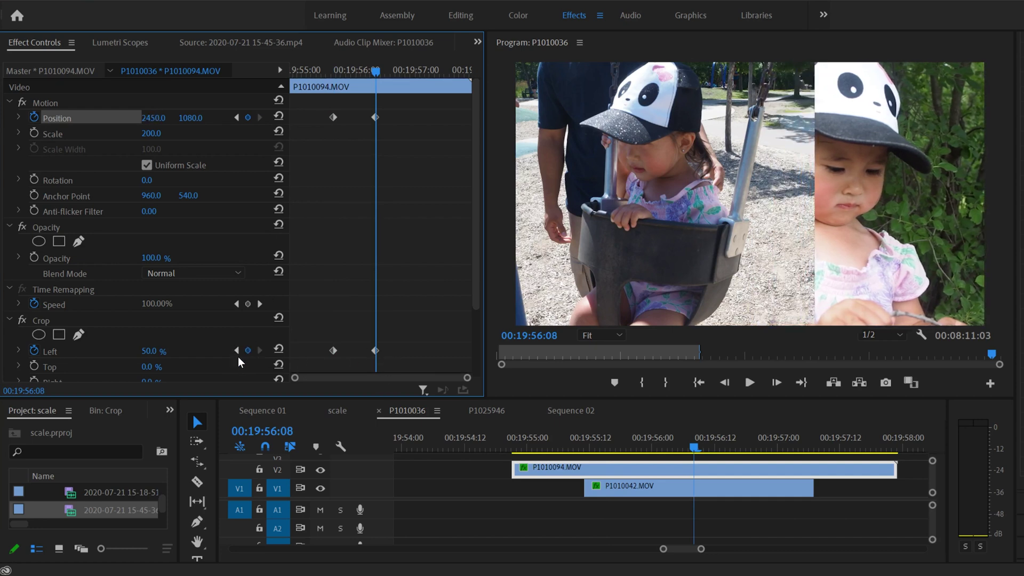
{"action": "left_click_drag", "start_coordinate": [149, 350], "coordinate": [107, 351]}
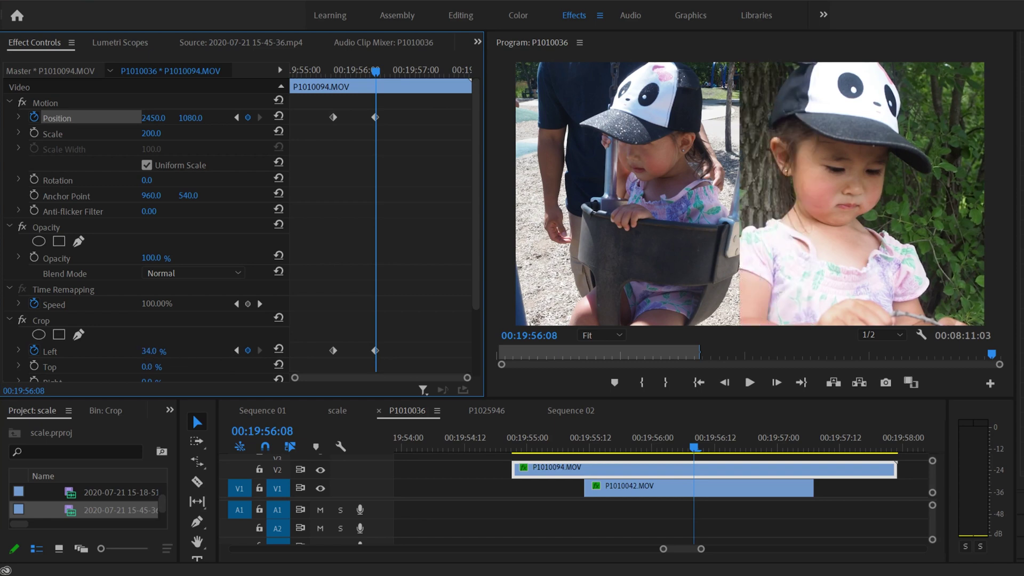
{"action": "left_click", "coordinate": [595, 442]}
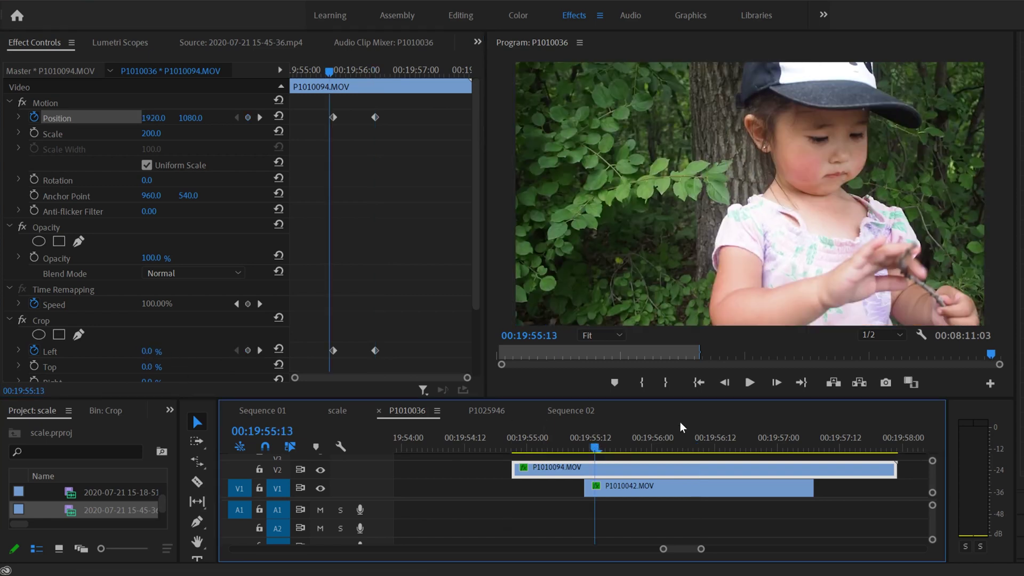
{"action": "left_click", "coordinate": [750, 382]}
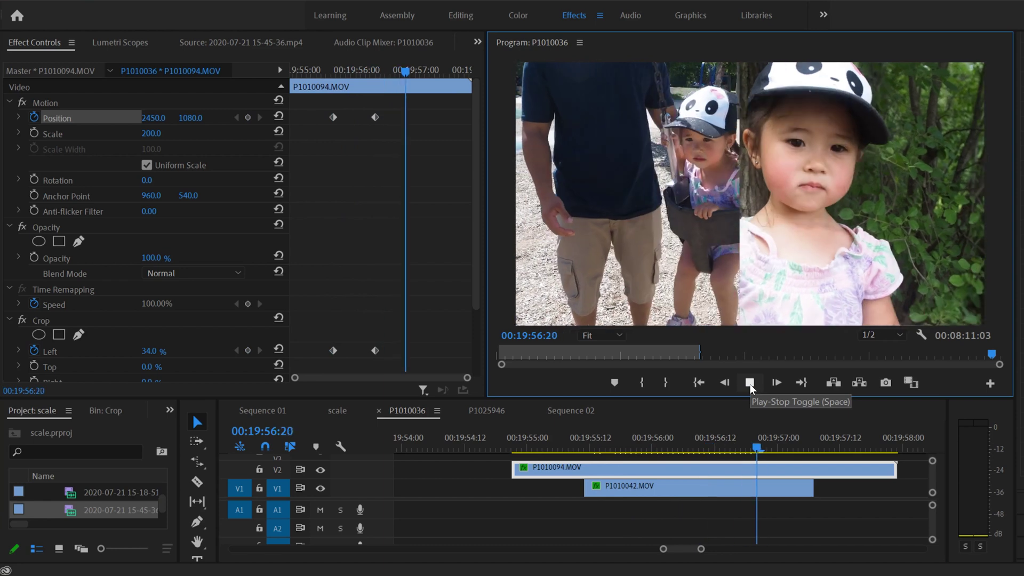